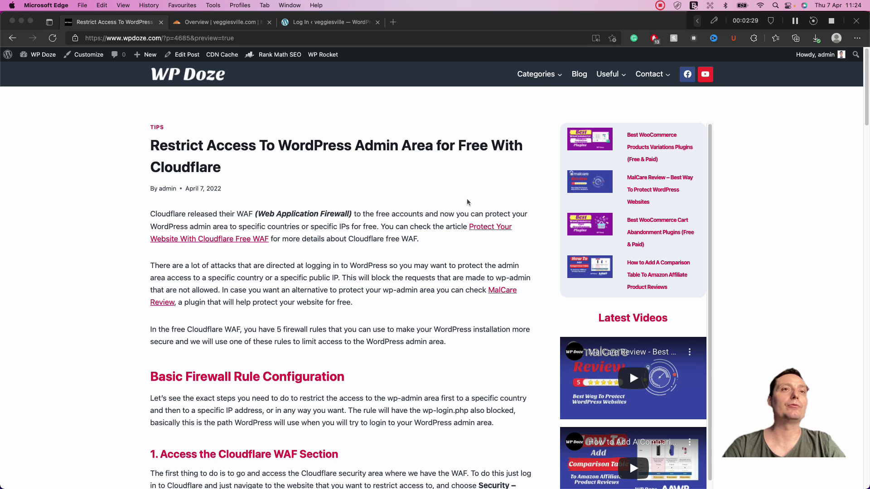
{"action": "scroll", "coordinate": [468, 203], "scroll_direction": "down", "scroll_amount": 1}
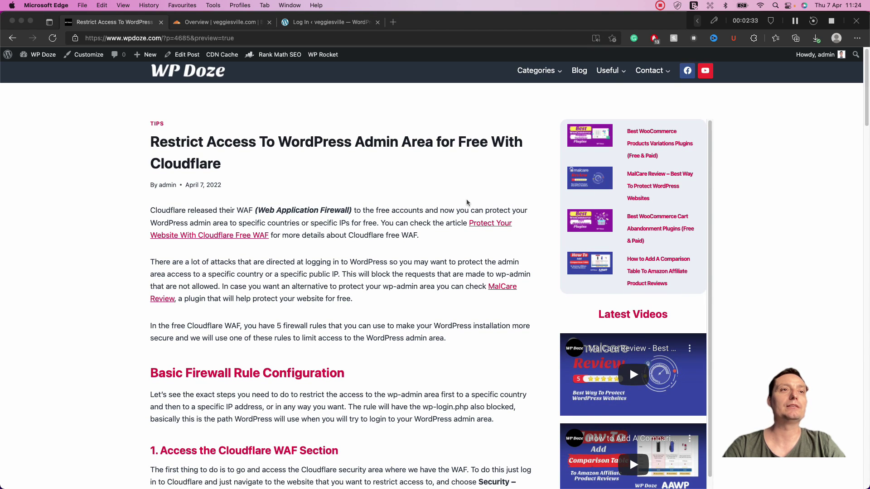
{"action": "scroll", "coordinate": [468, 202], "scroll_direction": "down", "scroll_amount": 2}
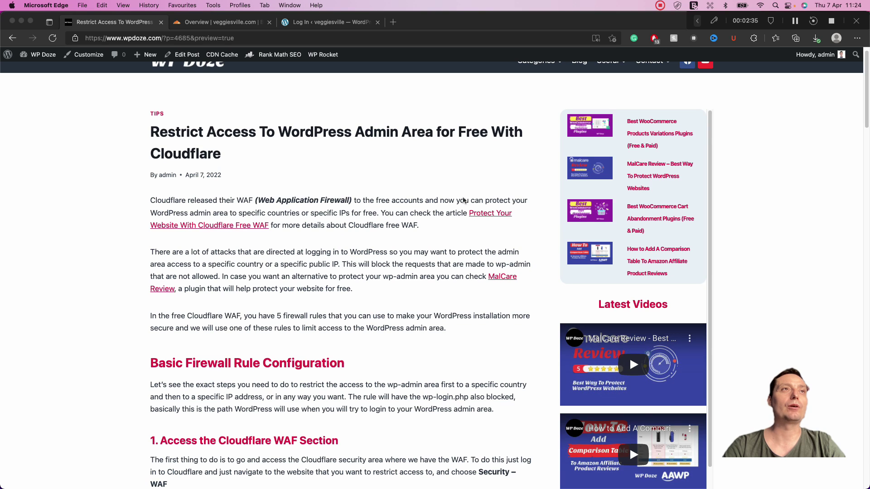
{"action": "scroll", "coordinate": [386, 171], "scroll_direction": "down", "scroll_amount": 1}
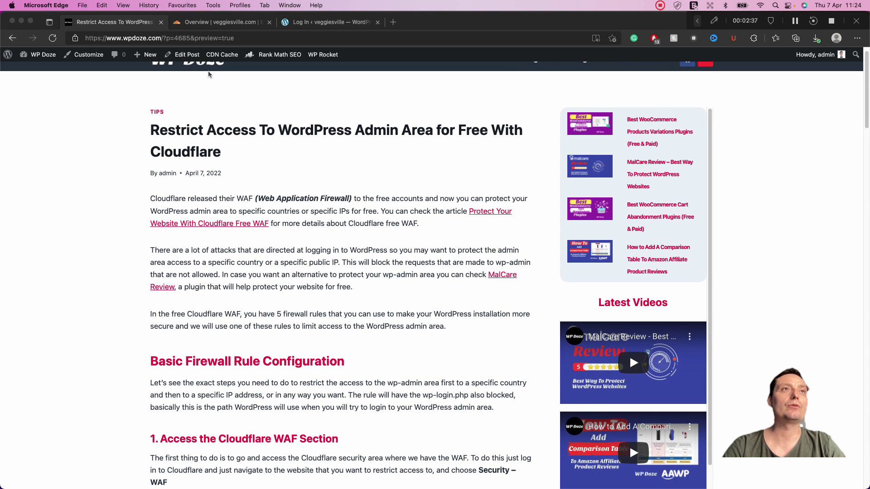
{"action": "scroll", "coordinate": [357, 136], "scroll_direction": "up", "scroll_amount": 2}
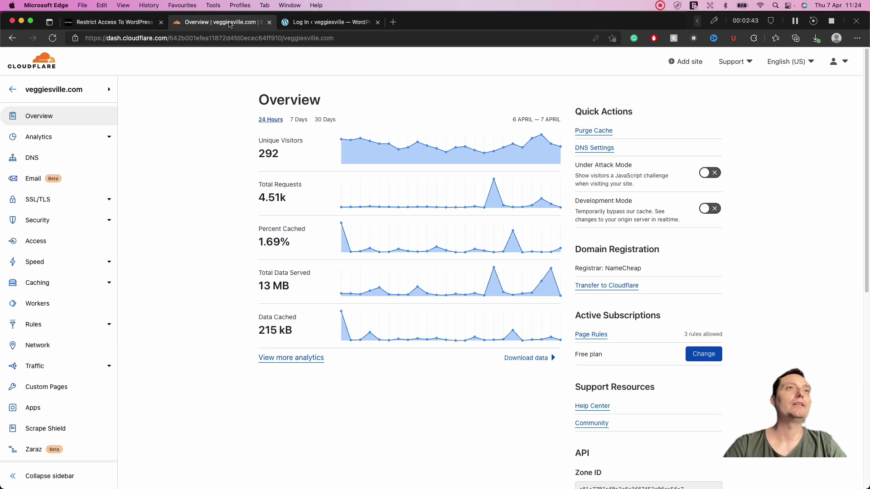
{"action": "left_click", "coordinate": [229, 22]}
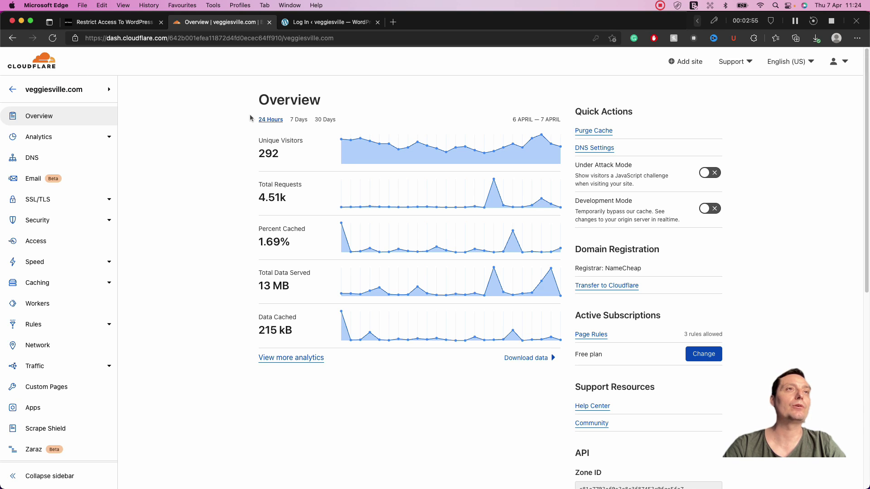
{"action": "left_click", "coordinate": [334, 23]}
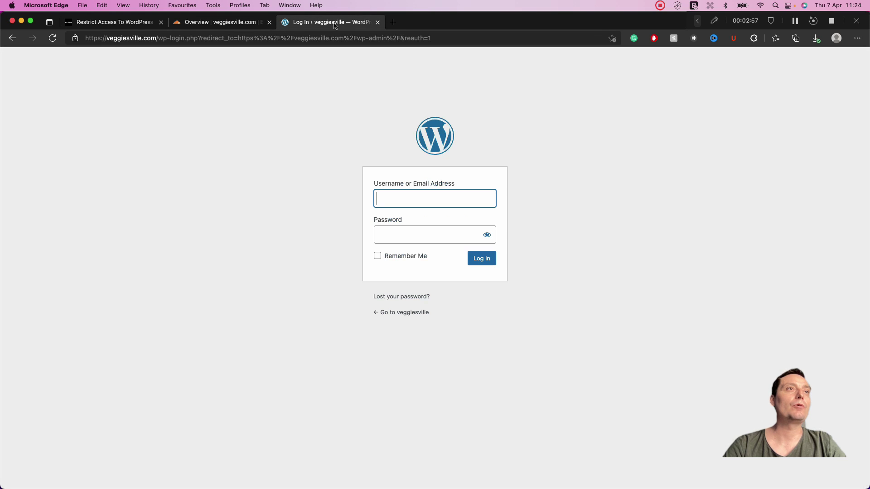
{"action": "left_click", "coordinate": [193, 39]}
{"action": "left_click", "coordinate": [198, 39]}
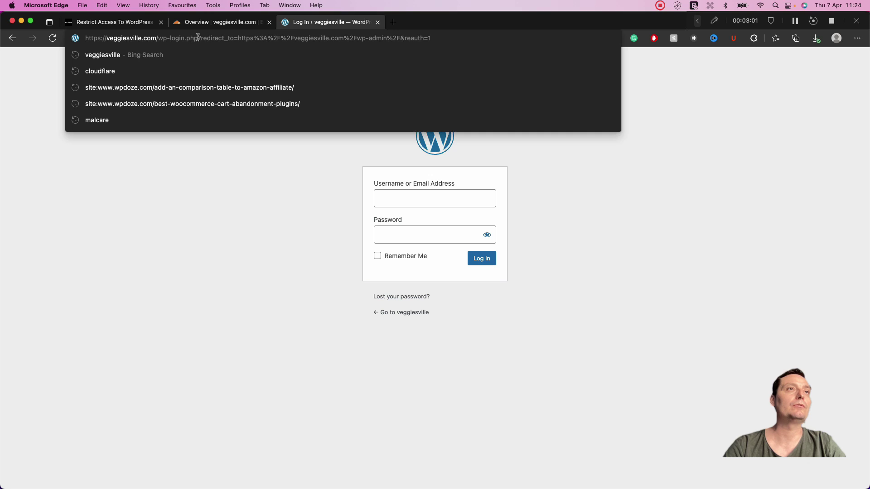
{"action": "left_click_drag", "start_coordinate": [198, 39], "coordinate": [514, 43]}
{"action": "key", "text": "BackSpace"}
{"action": "key", "text": "Return"}
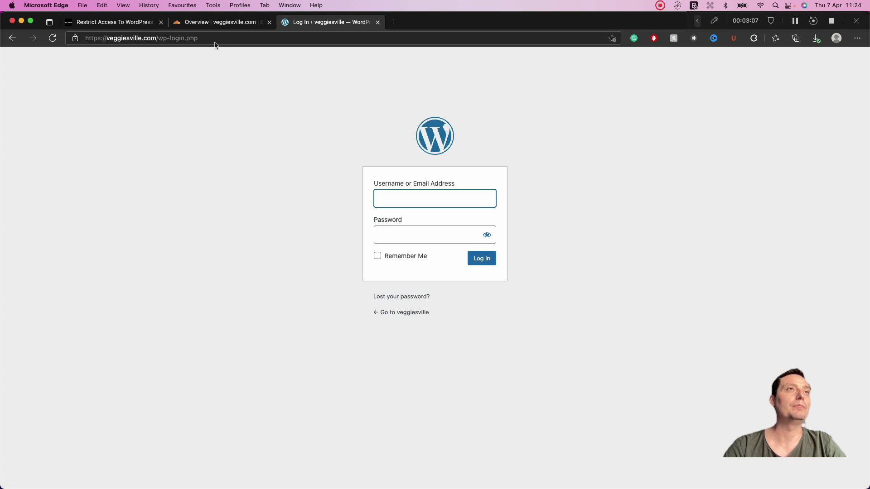
{"action": "left_click", "coordinate": [168, 39]}
{"action": "left_click", "coordinate": [168, 39]}
{"action": "left_click_drag", "start_coordinate": [168, 38], "coordinate": [224, 40]}
{"action": "type", "text": "admon"}
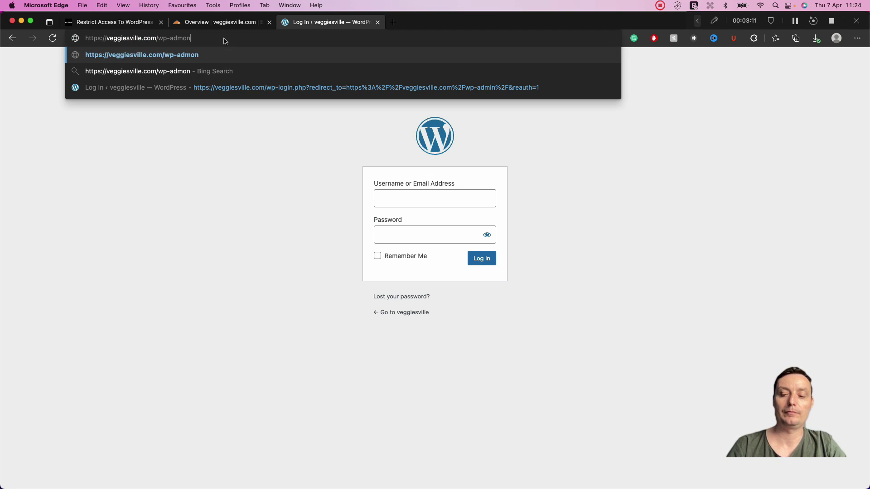
{"action": "key", "text": "BackSpace"}
{"action": "key", "text": "BackSpace"}
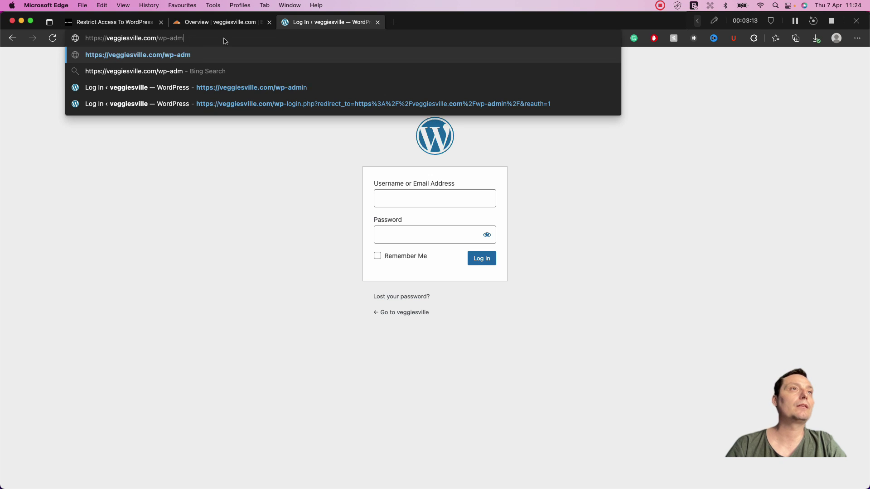
{"action": "type", "text": "in"}
{"action": "key", "text": "Return"}
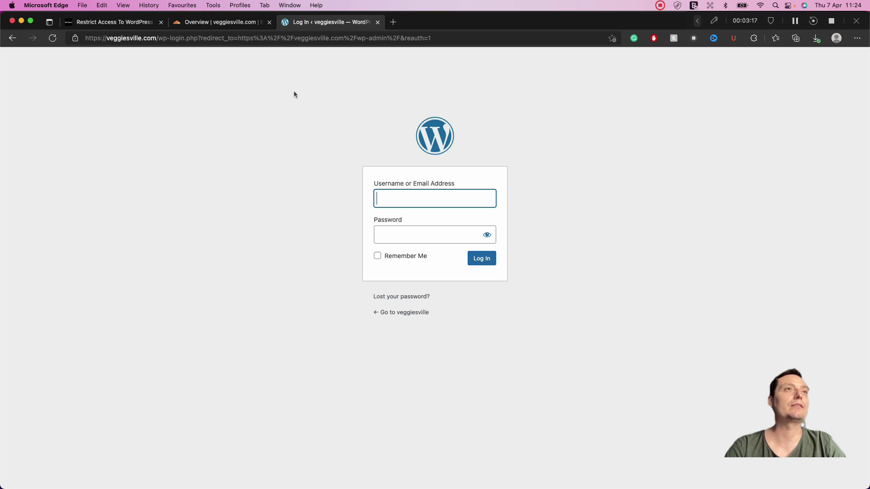
- Switch to the Cloudflare dashboard and open the WAF security page for veggiesville.com
{"action": "left_click", "coordinate": [216, 23]}
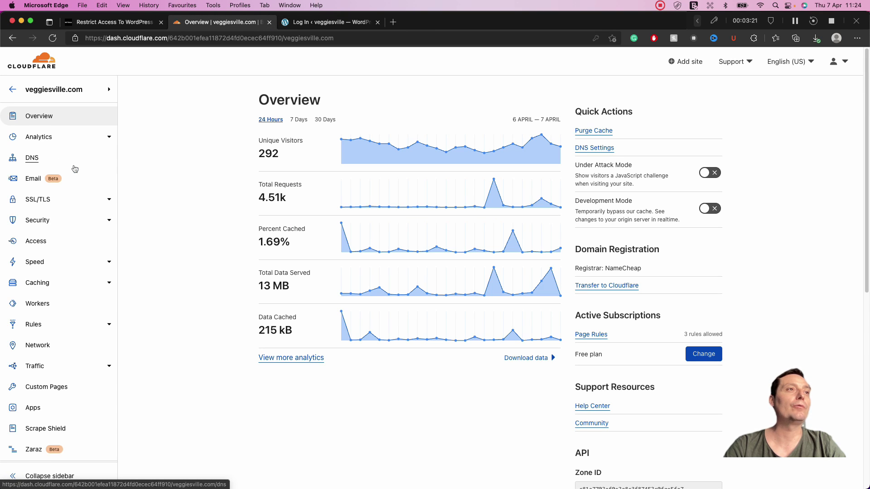
{"action": "scroll", "coordinate": [124, 166], "scroll_direction": "down", "scroll_amount": 1}
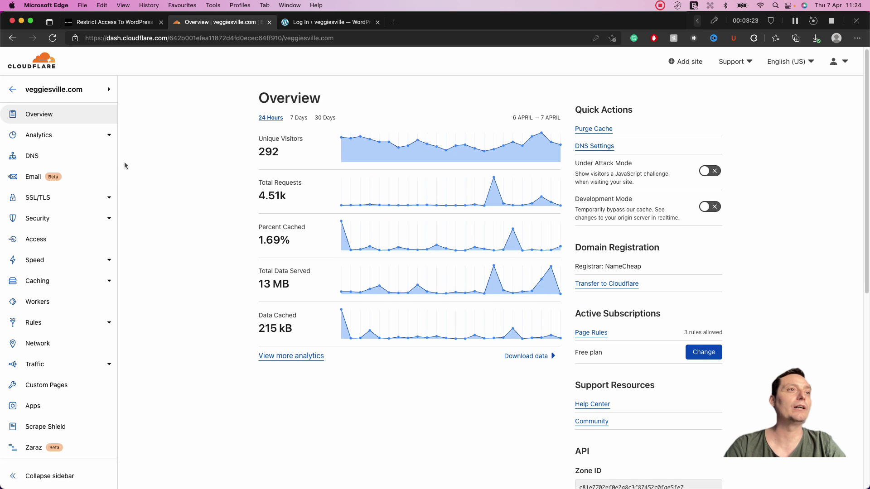
{"action": "left_click", "coordinate": [110, 219]}
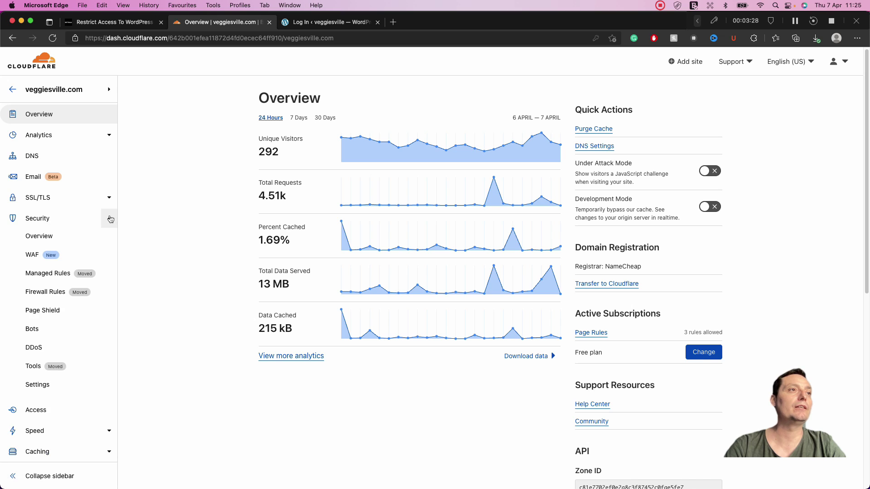
{"action": "left_click", "coordinate": [32, 256]}
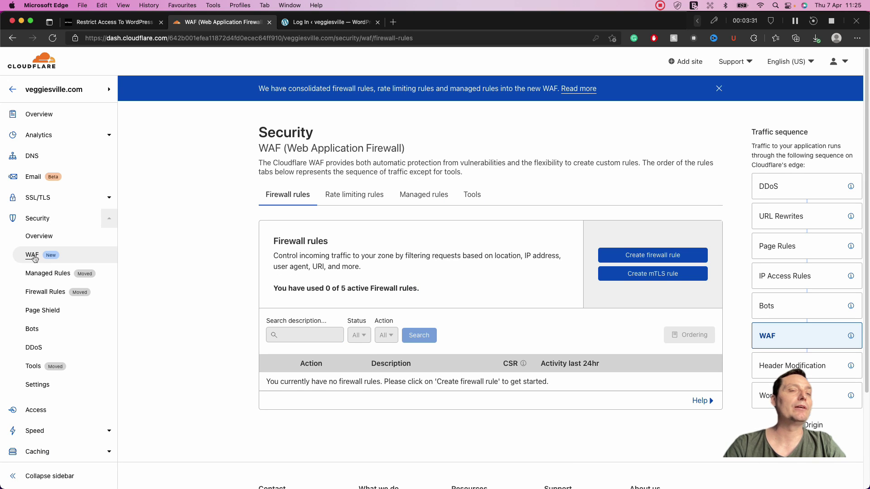
- Start a new firewall rule and name it "restrict wp-admin access"
{"action": "scroll", "coordinate": [378, 152], "scroll_direction": "down", "scroll_amount": 1}
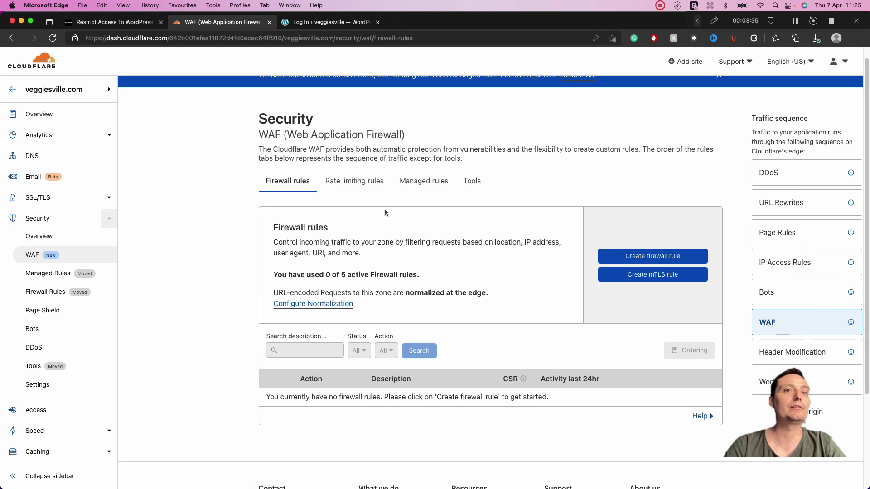
{"action": "scroll", "coordinate": [384, 211], "scroll_direction": "down", "scroll_amount": 1}
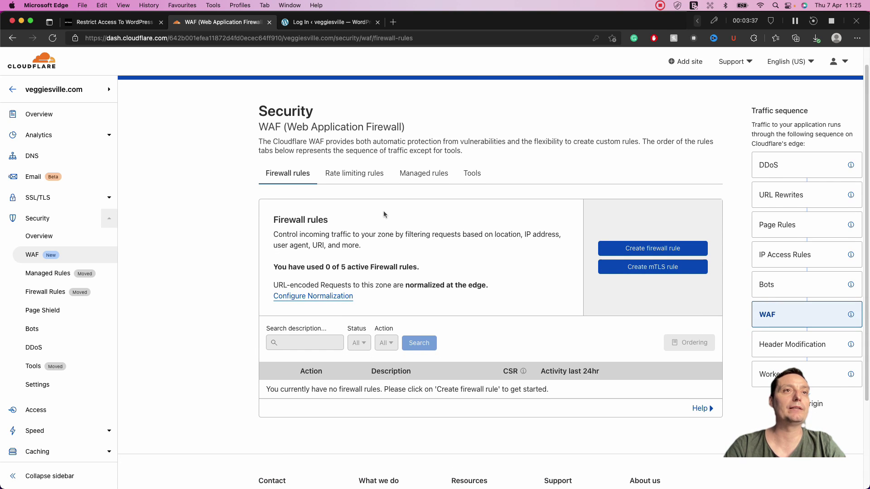
{"action": "scroll", "coordinate": [383, 211], "scroll_direction": "down", "scroll_amount": 1}
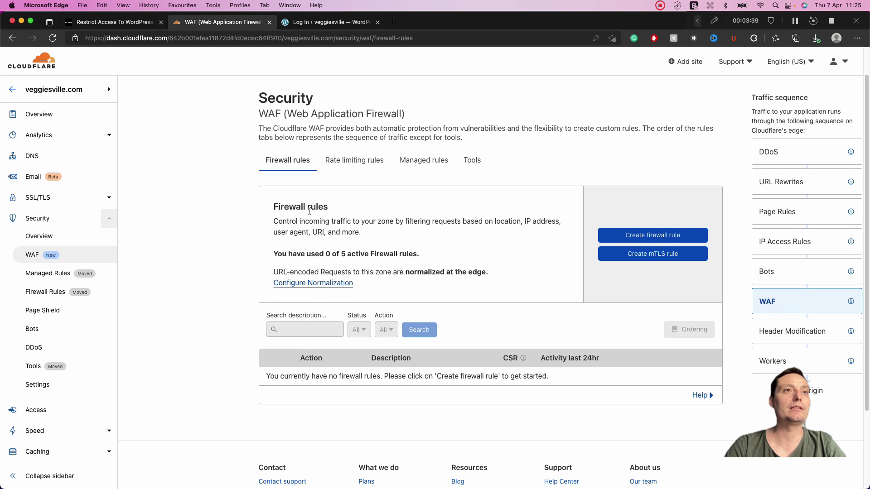
{"action": "left_click", "coordinate": [654, 240]}
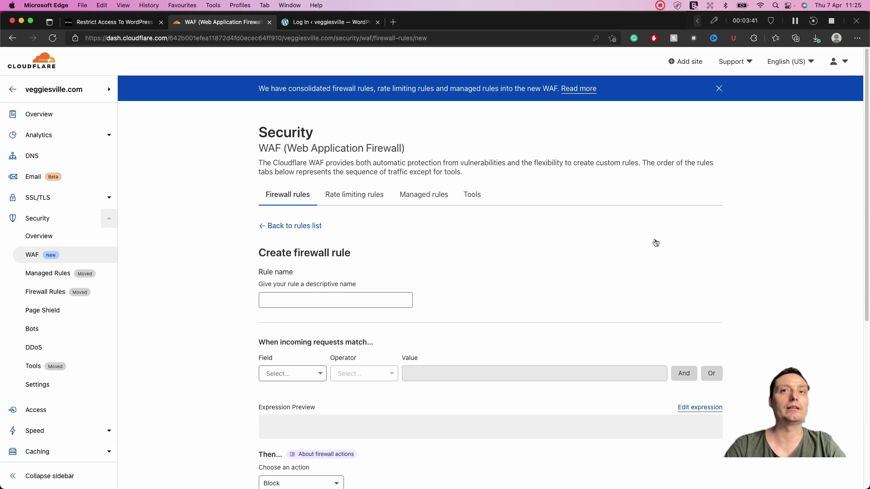
{"action": "left_click", "coordinate": [273, 301]}
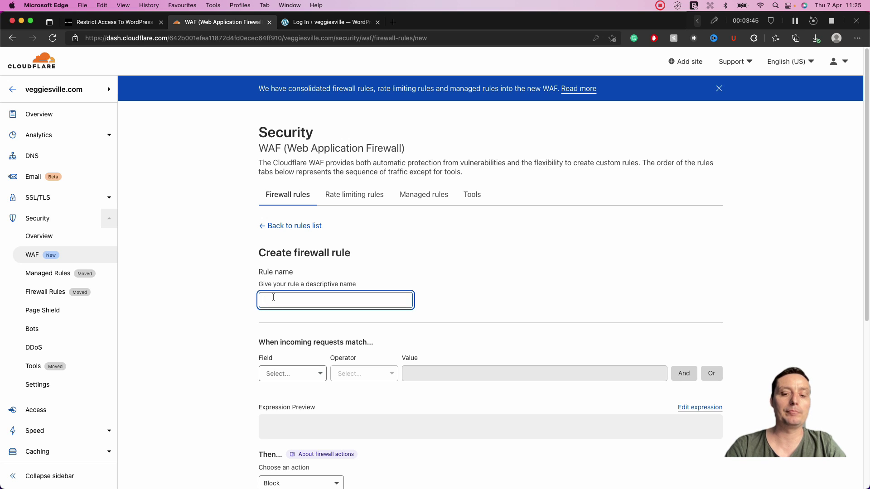
{"action": "type", "text": "restri"}
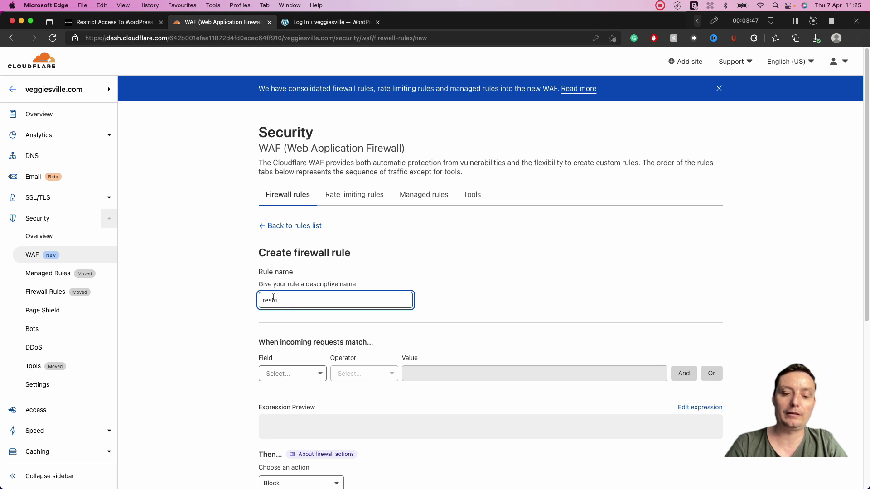
{"action": "type", "text": "c wp-admi"}
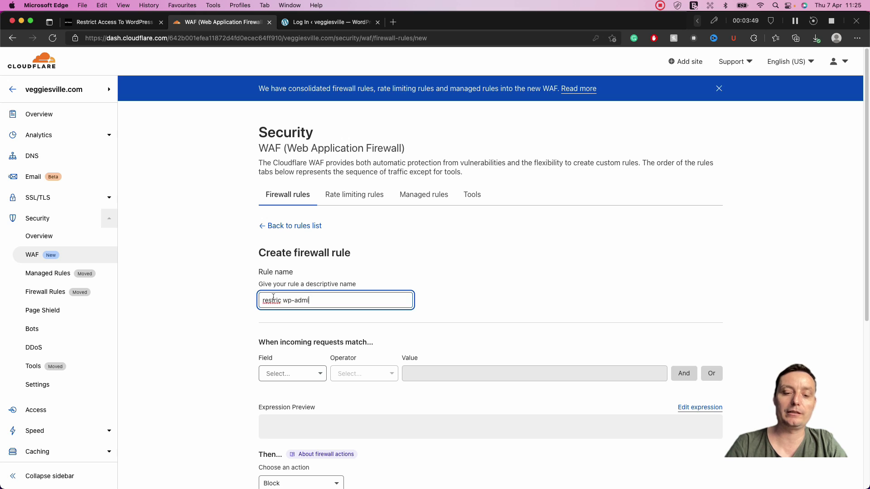
{"action": "type", "text": "n access"}
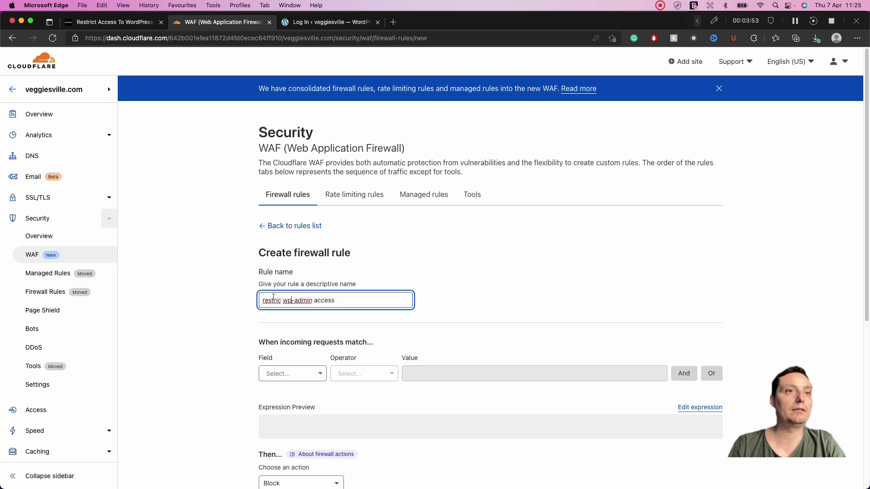
{"action": "type", "text": "t"}
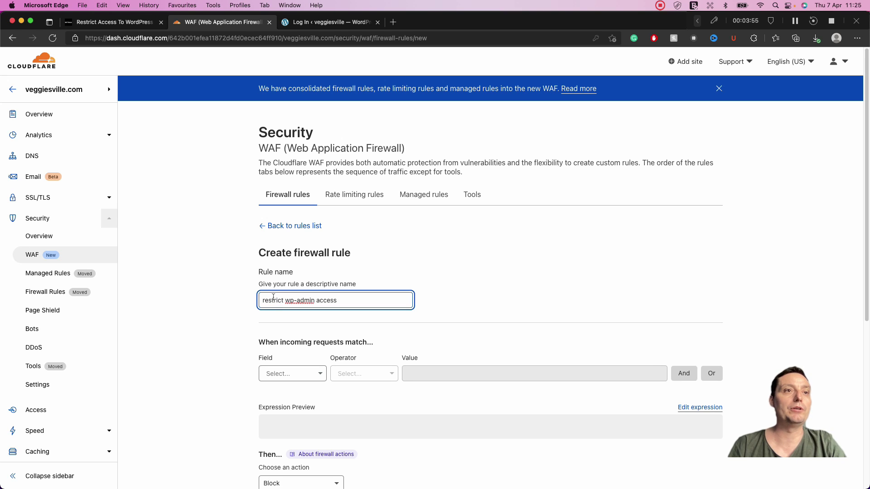
- Set the match field of the rule's first condition to URI Full
{"action": "scroll", "coordinate": [494, 277], "scroll_direction": "down", "scroll_amount": 1}
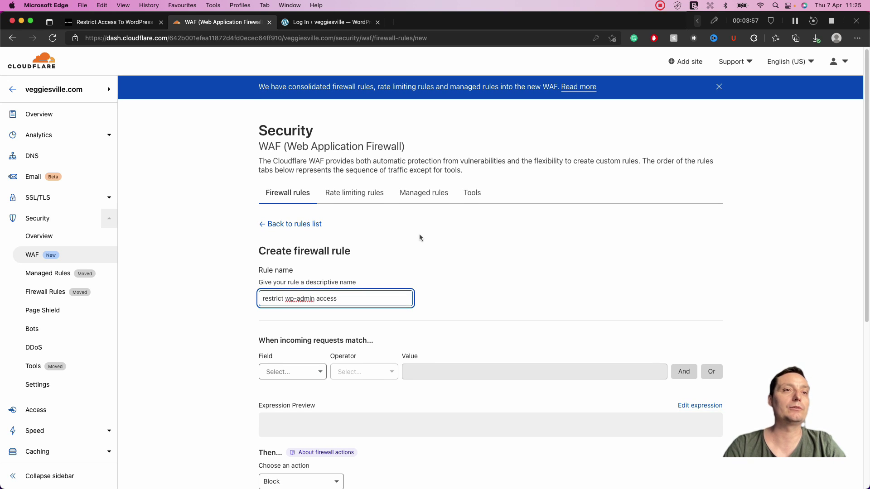
{"action": "left_click", "coordinate": [300, 376]}
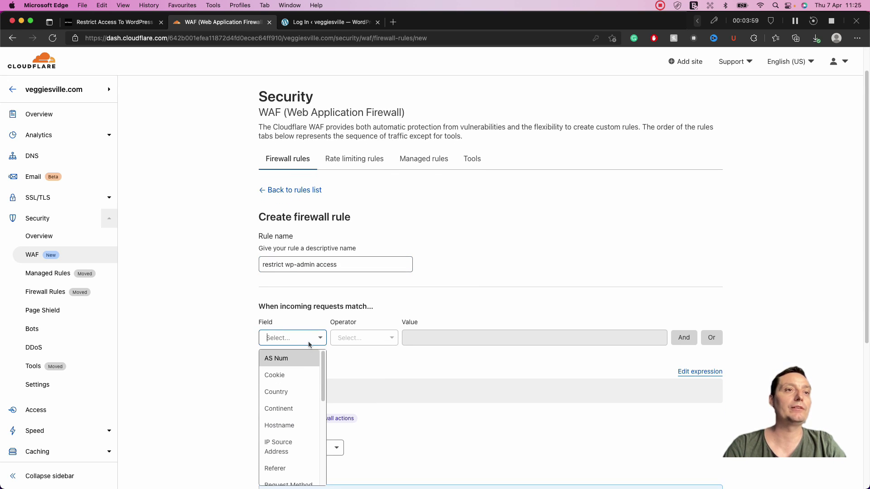
{"action": "scroll", "coordinate": [304, 387], "scroll_direction": "down", "scroll_amount": 3}
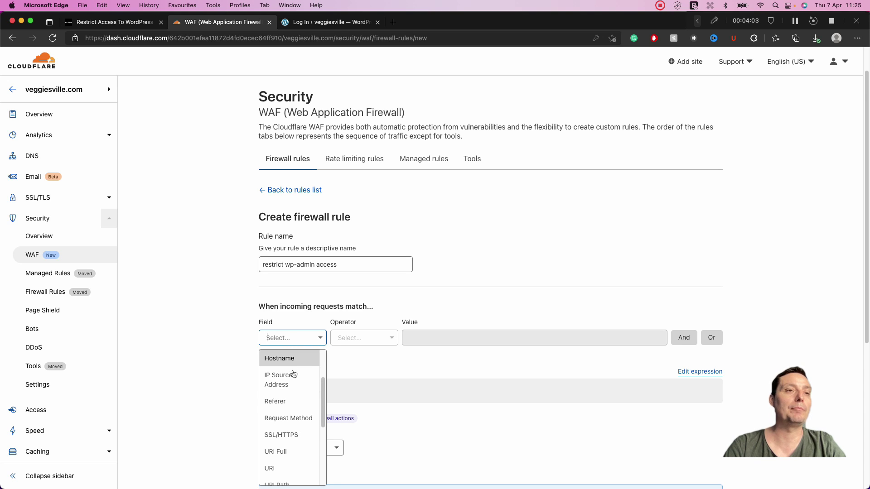
{"action": "left_click", "coordinate": [293, 454]}
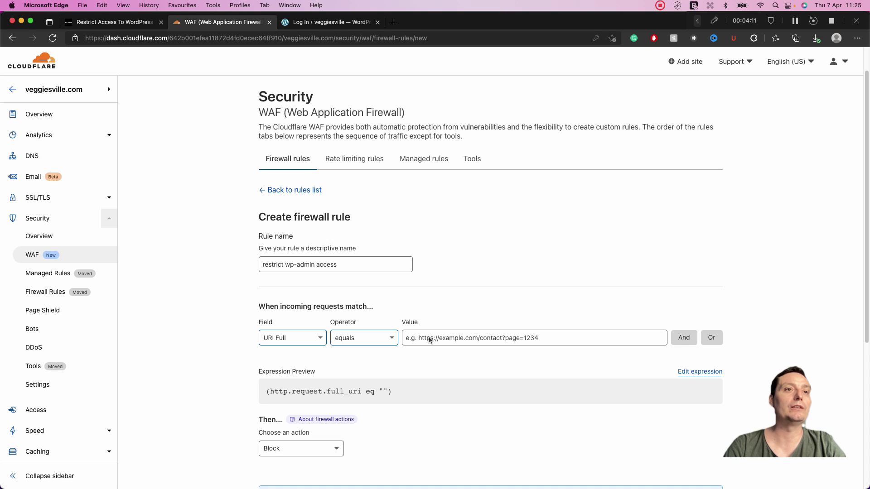
{"action": "left_click", "coordinate": [447, 338]}
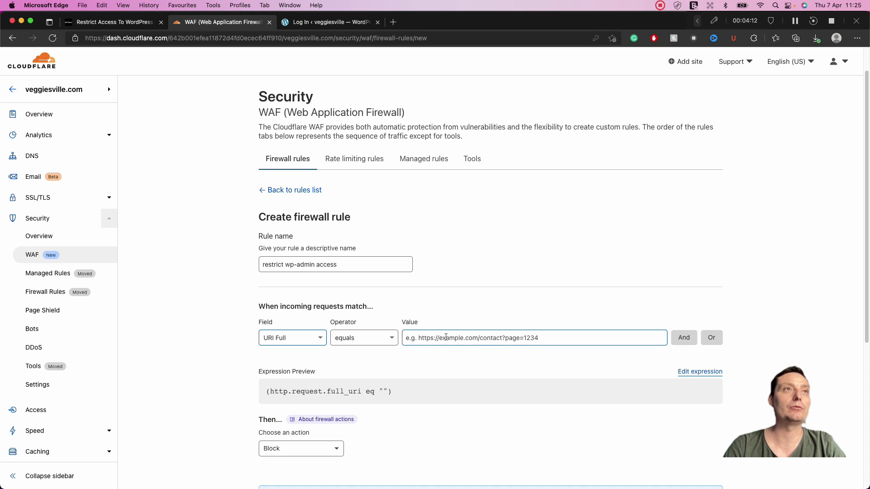
{"action": "left_click", "coordinate": [309, 23]}
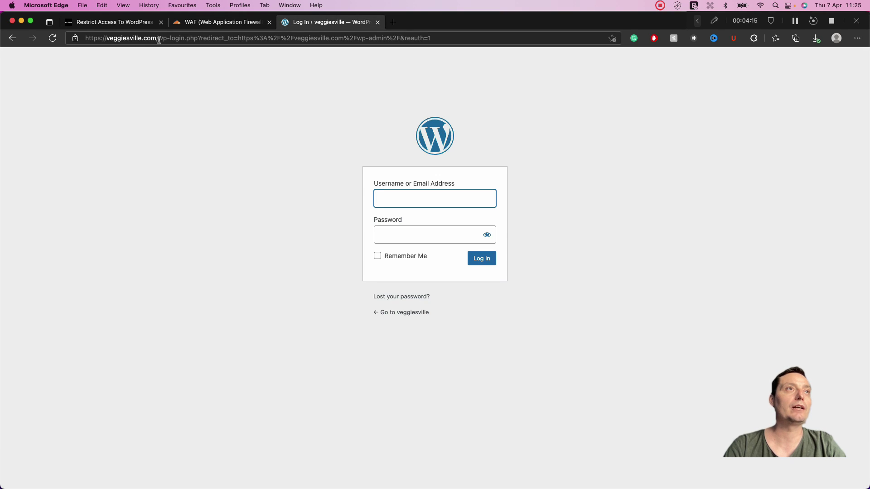
{"action": "left_click_drag", "start_coordinate": [159, 38], "coordinate": [43, 43]}
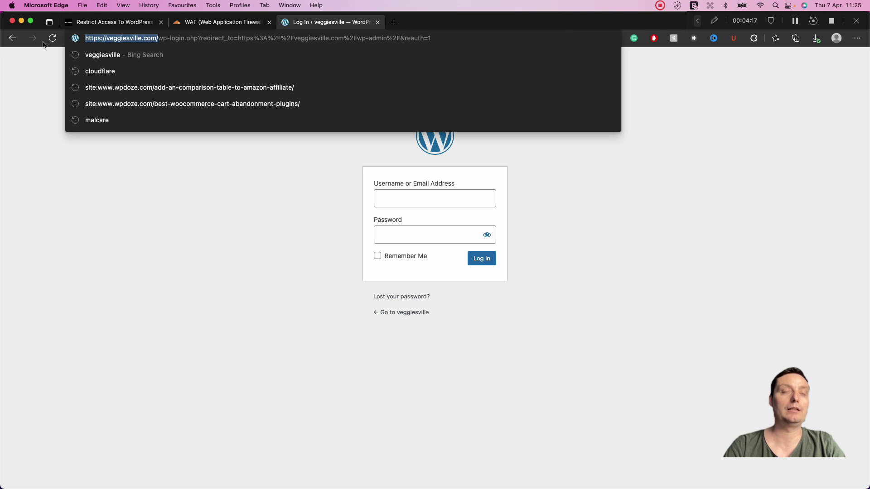
{"action": "key", "text": "super+c"}
{"action": "left_click", "coordinate": [203, 23]}
{"action": "left_click", "coordinate": [459, 337]}
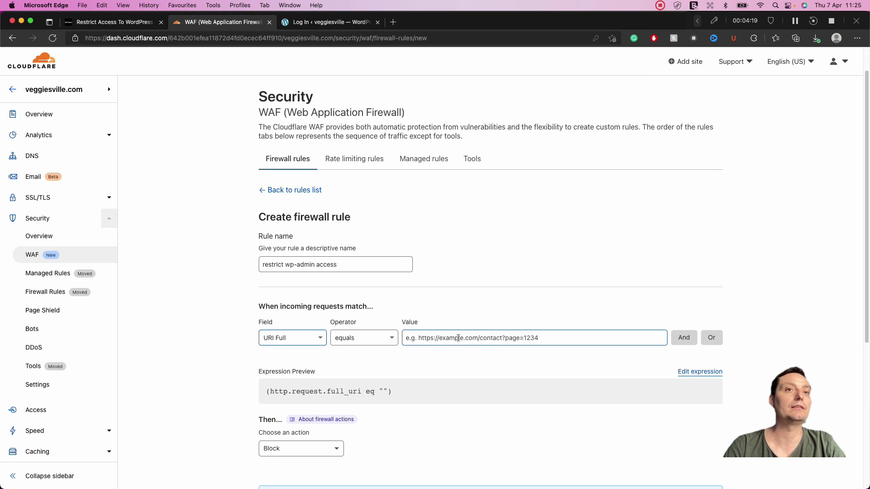
{"action": "key", "text": "super+v"}
{"action": "type", "text": "wp"}
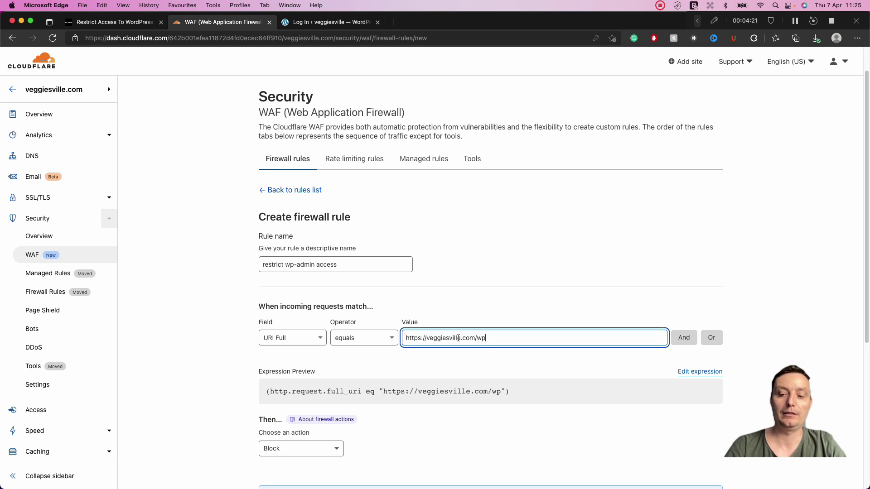
{"action": "type", "text": "-admin"}
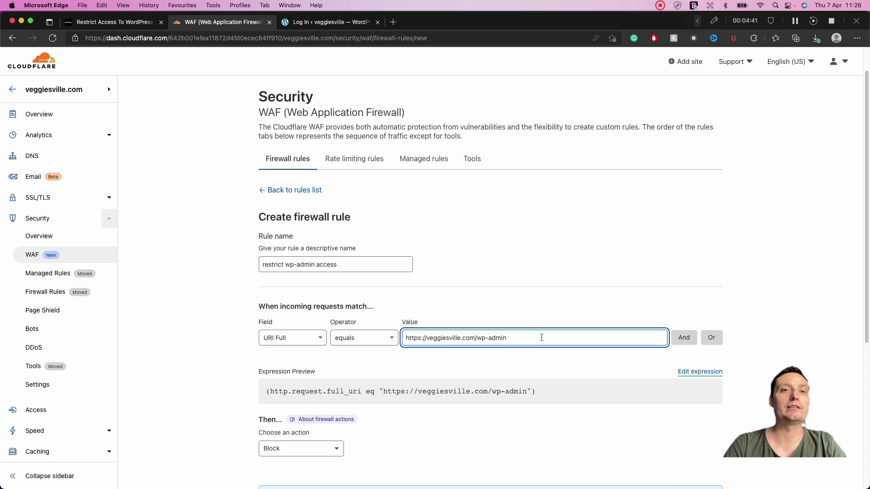
{"action": "scroll", "coordinate": [542, 338], "scroll_direction": "down", "scroll_amount": 1}
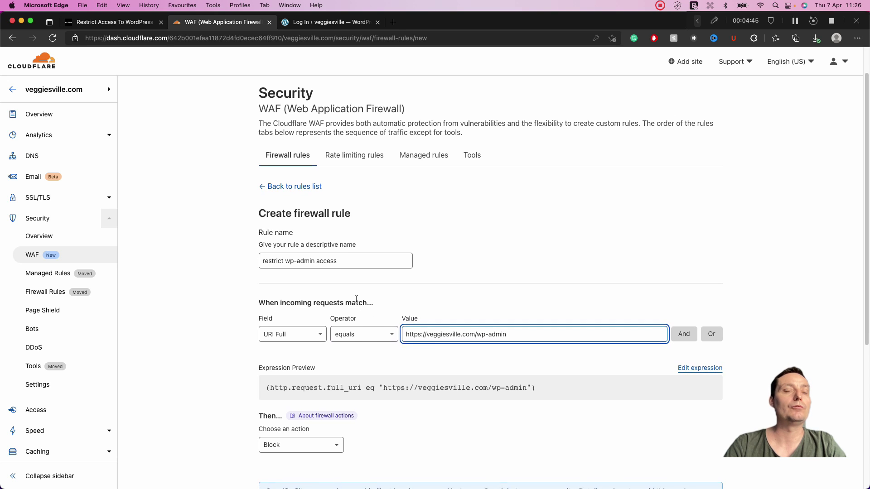
- Add an Or condition to the firewall rule and set its match field to URI Path
{"action": "scroll", "coordinate": [357, 301], "scroll_direction": "down", "scroll_amount": 1}
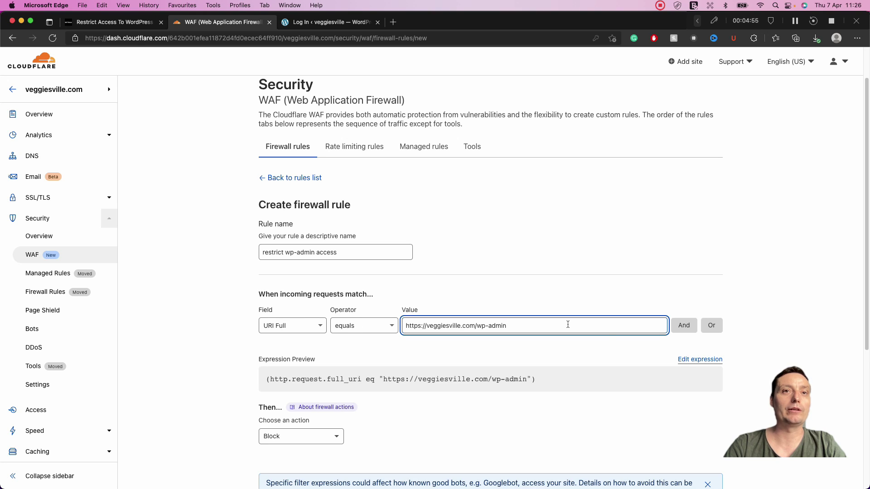
{"action": "left_click", "coordinate": [712, 326]}
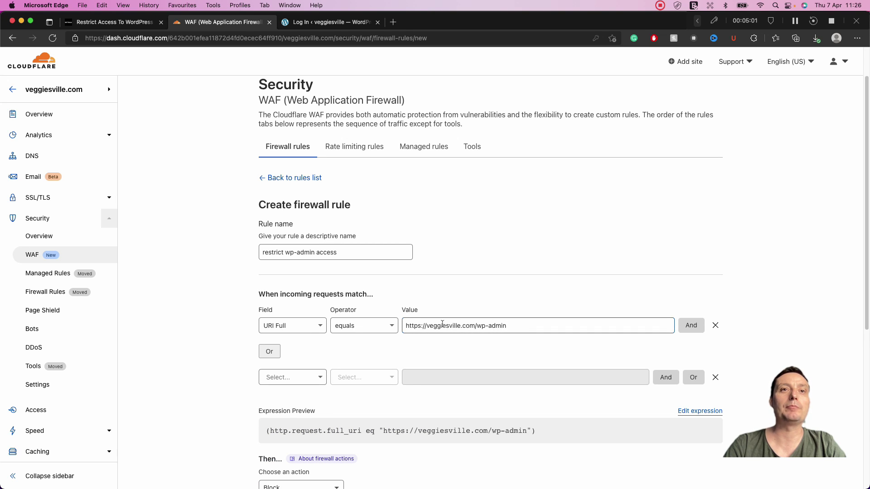
{"action": "left_click", "coordinate": [347, 356]}
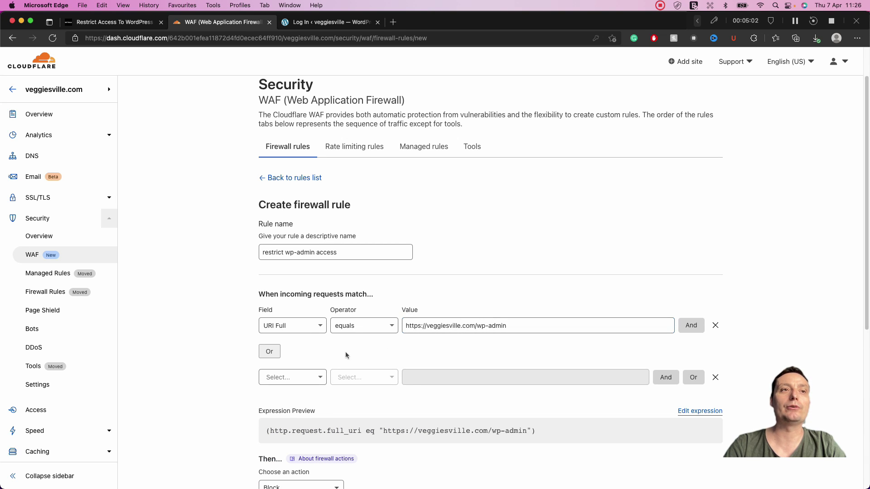
{"action": "left_click", "coordinate": [292, 377]}
{"action": "scroll", "coordinate": [289, 373], "scroll_direction": "down", "scroll_amount": 2}
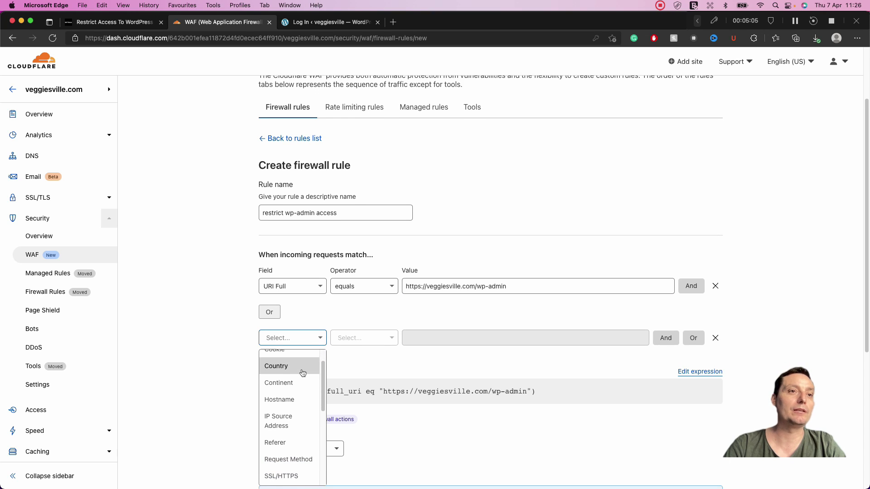
{"action": "scroll", "coordinate": [307, 391], "scroll_direction": "down", "scroll_amount": 3}
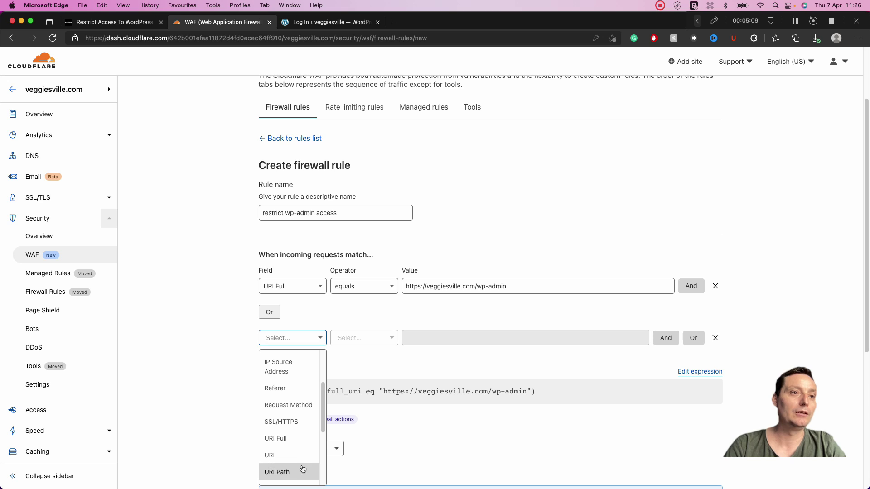
{"action": "left_click", "coordinate": [300, 471]}
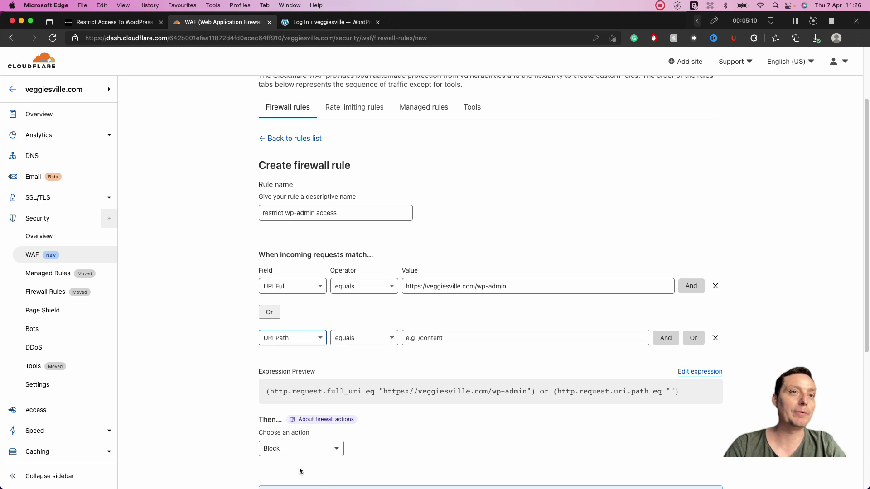
- Make the URI Path condition use the contains operator with the value /wp-login.php
{"action": "left_click", "coordinate": [354, 344]}
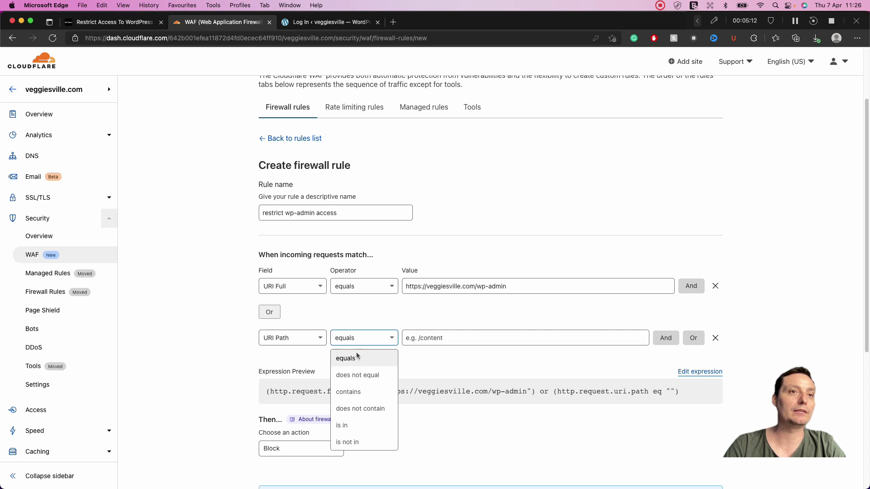
{"action": "left_click", "coordinate": [352, 392]}
{"action": "left_click", "coordinate": [433, 343]}
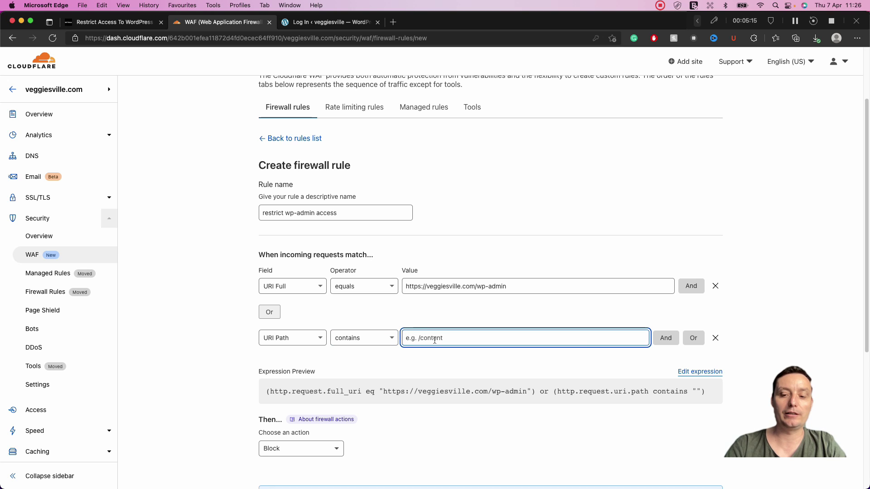
{"action": "type", "text": "/wp"}
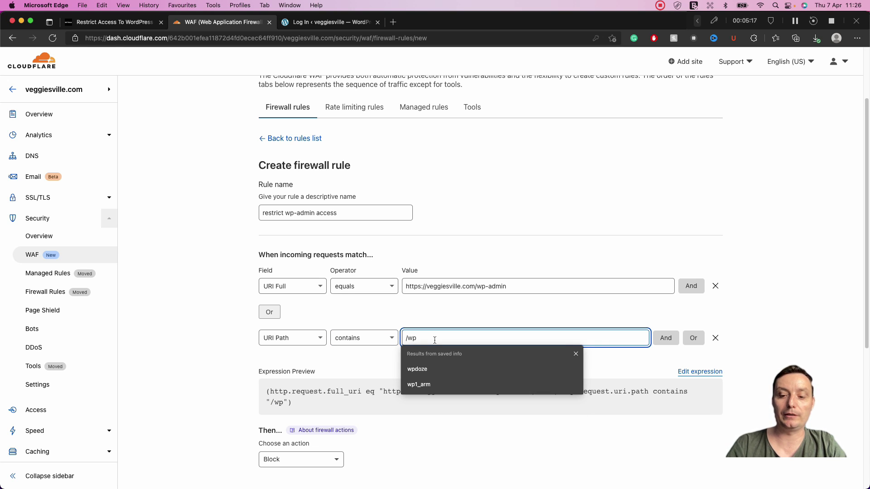
{"action": "type", "text": "-login"}
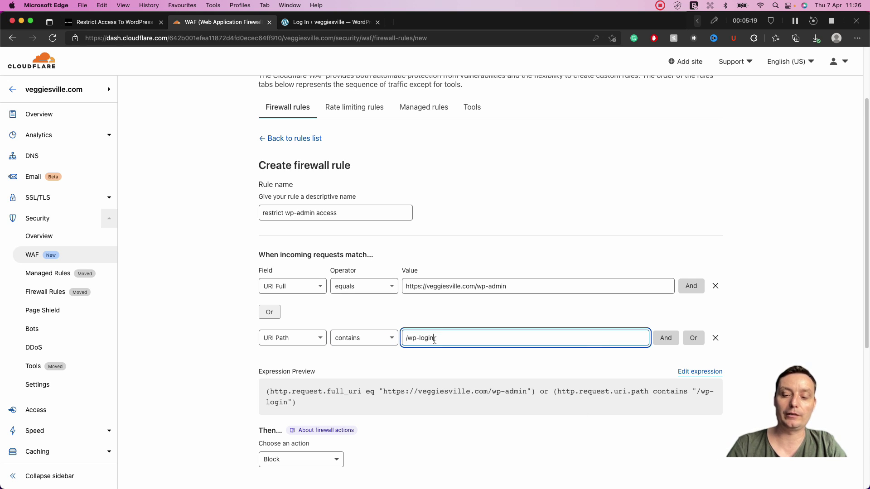
{"action": "type", "text": ".php"}
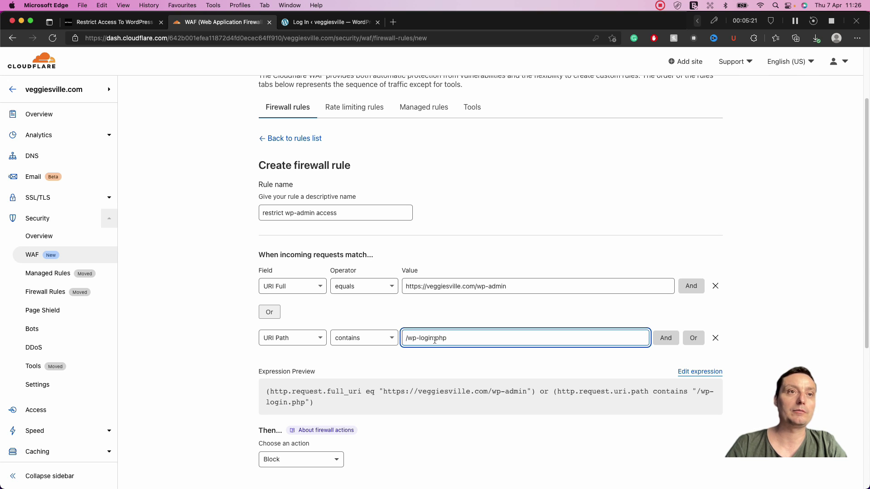
- Keep Block as the action for matching requests and deploy the firewall rule
{"action": "scroll", "coordinate": [606, 246], "scroll_direction": "down", "scroll_amount": 2}
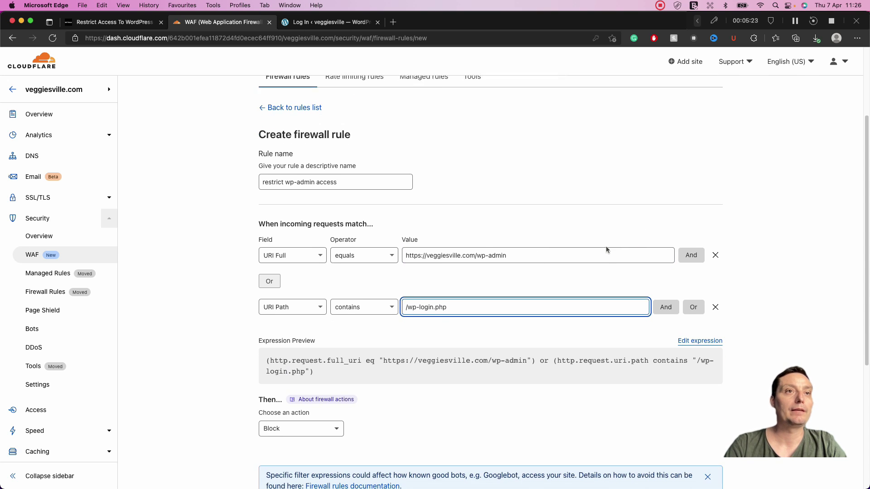
{"action": "scroll", "coordinate": [606, 246], "scroll_direction": "down", "scroll_amount": 2}
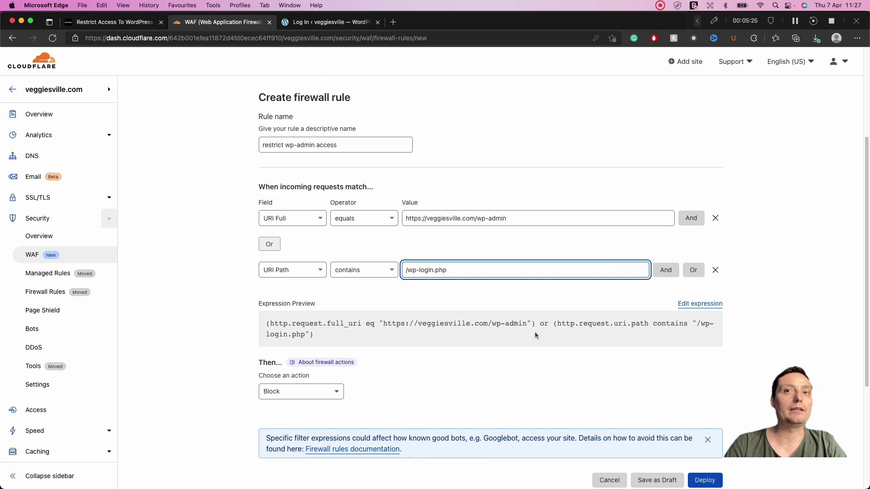
{"action": "scroll", "coordinate": [431, 329], "scroll_direction": "down", "scroll_amount": 2}
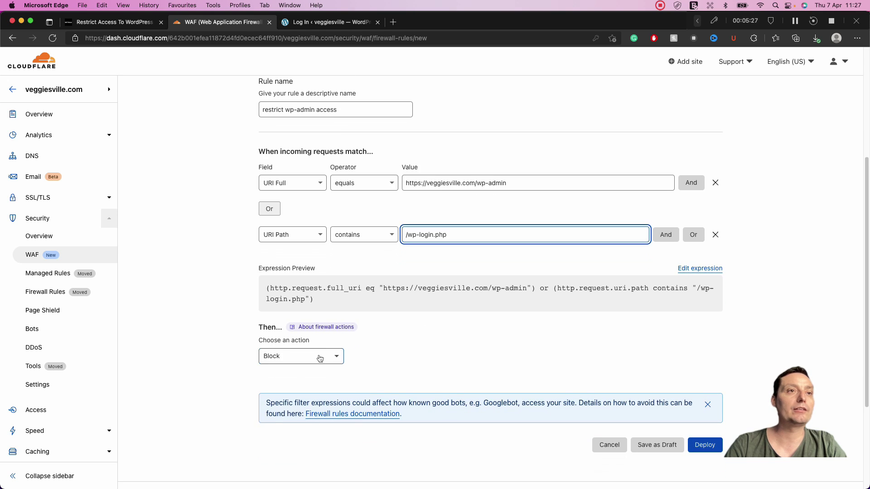
{"action": "left_click", "coordinate": [320, 358]}
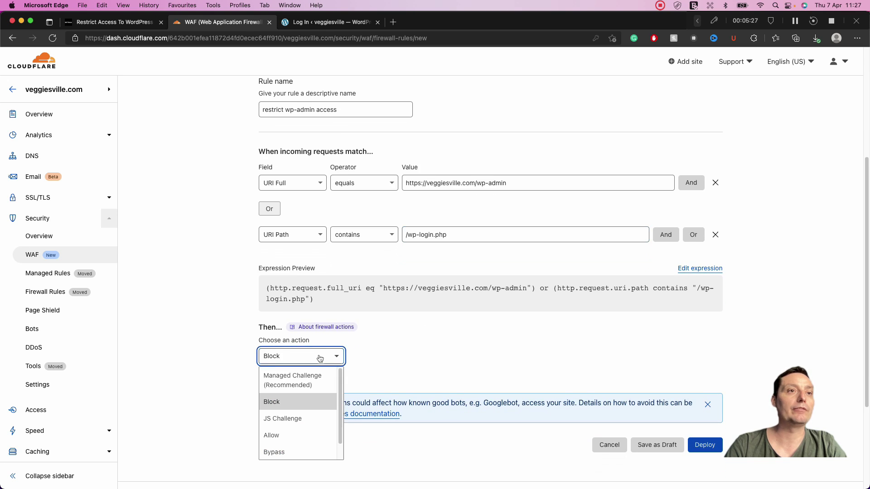
{"action": "left_click", "coordinate": [306, 403]}
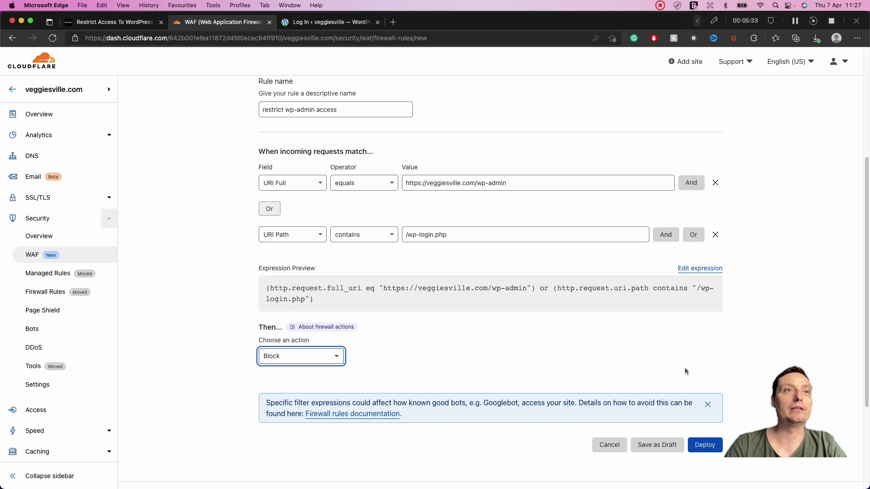
{"action": "left_click", "coordinate": [710, 449]}
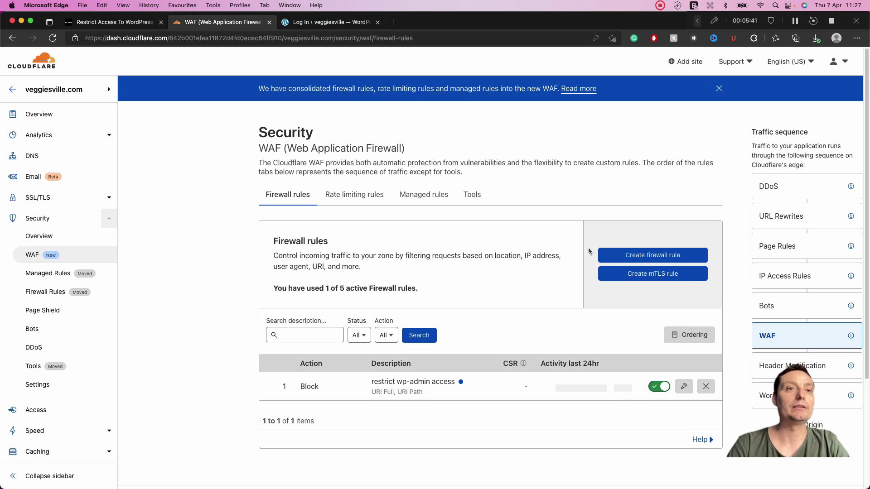
{"action": "scroll", "coordinate": [588, 248], "scroll_direction": "down", "scroll_amount": 1}
{"action": "scroll", "coordinate": [563, 248], "scroll_direction": "down", "scroll_amount": 1}
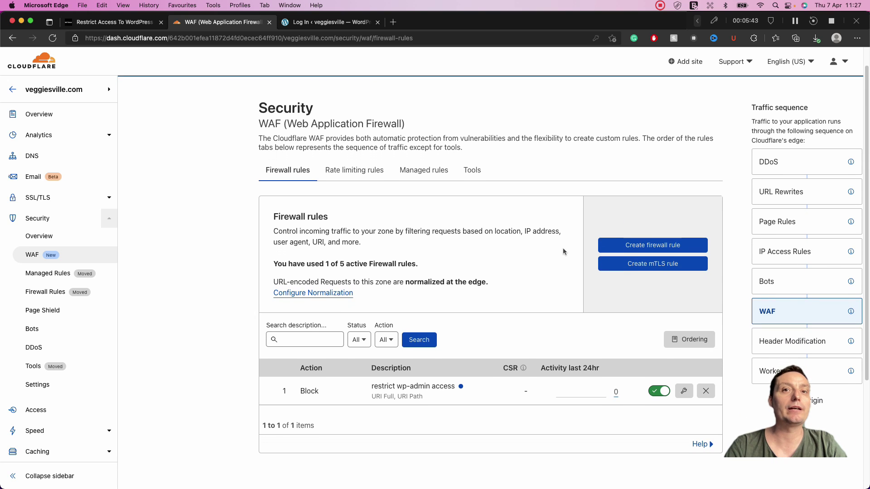
{"action": "scroll", "coordinate": [563, 248], "scroll_direction": "down", "scroll_amount": 2}
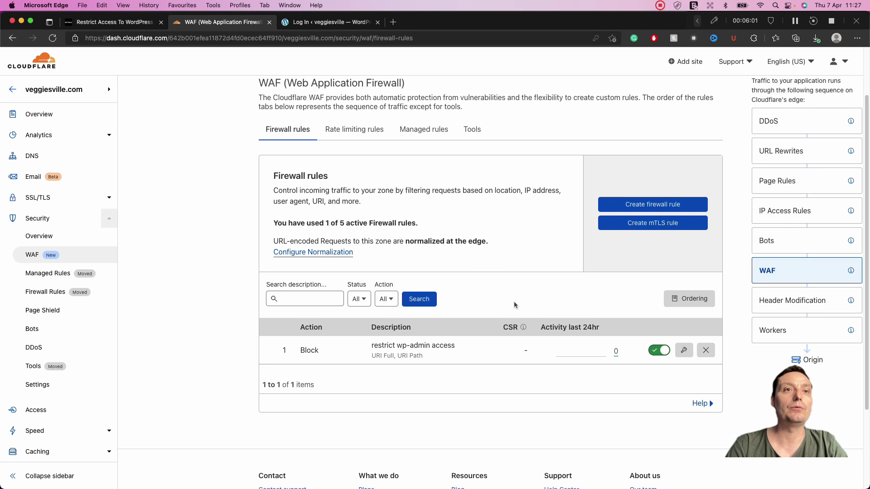
{"action": "left_click", "coordinate": [324, 24]}
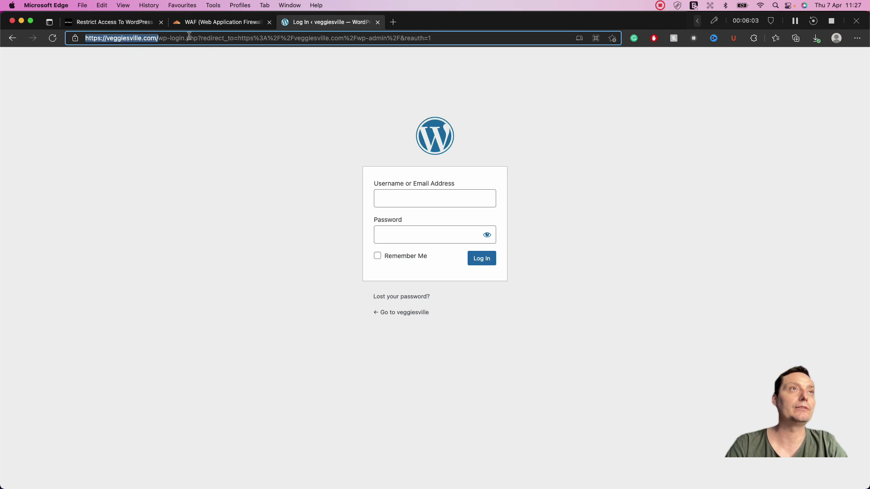
{"action": "left_click_drag", "start_coordinate": [198, 40], "coordinate": [520, 47]}
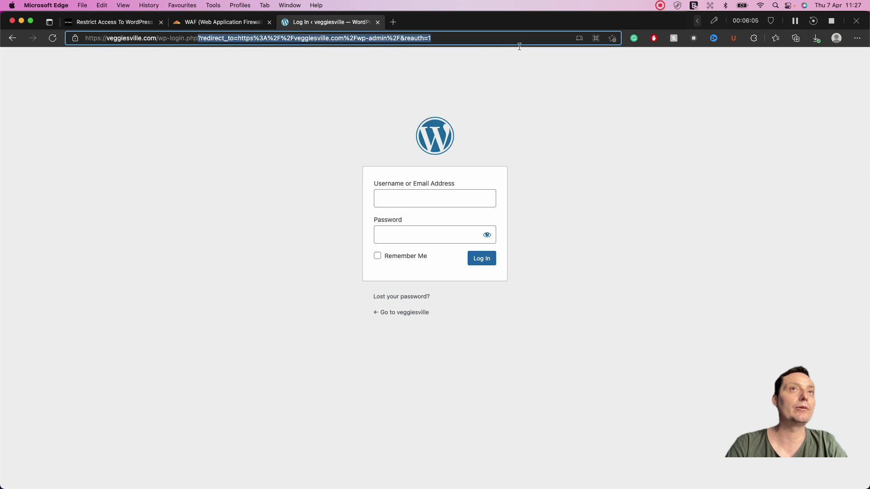
{"action": "key", "text": "BackSpace"}
{"action": "key", "text": "Return"}
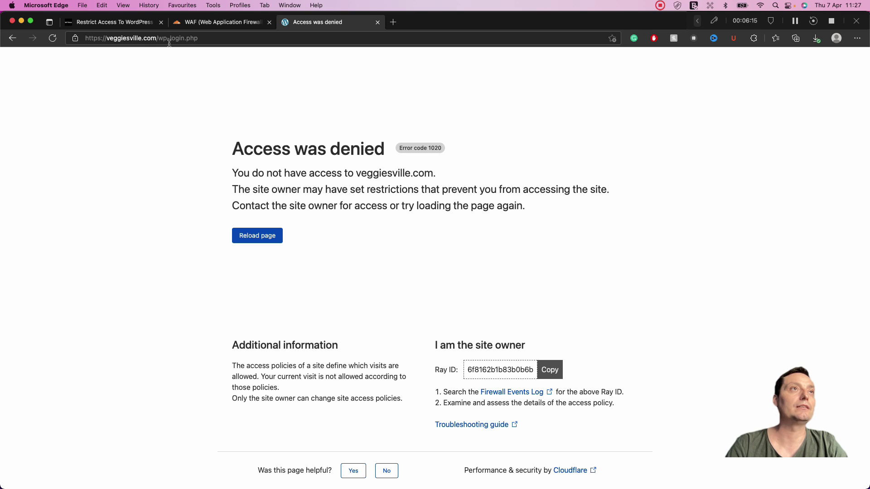
{"action": "left_click_drag", "start_coordinate": [171, 38], "coordinate": [218, 39]}
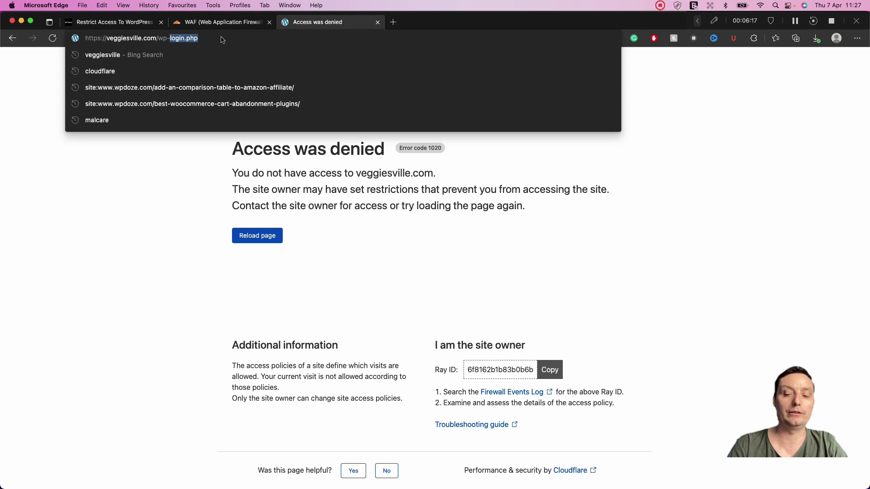
{"action": "type", "text": "admin/"}
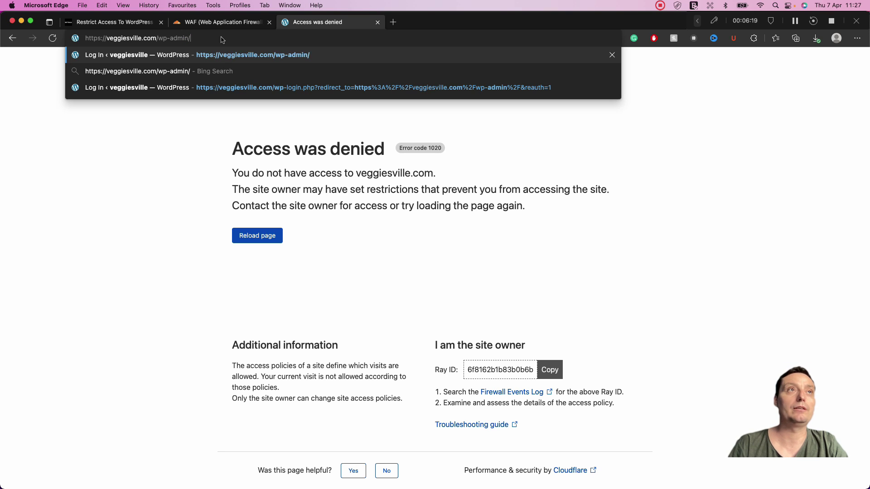
{"action": "key", "text": "Return"}
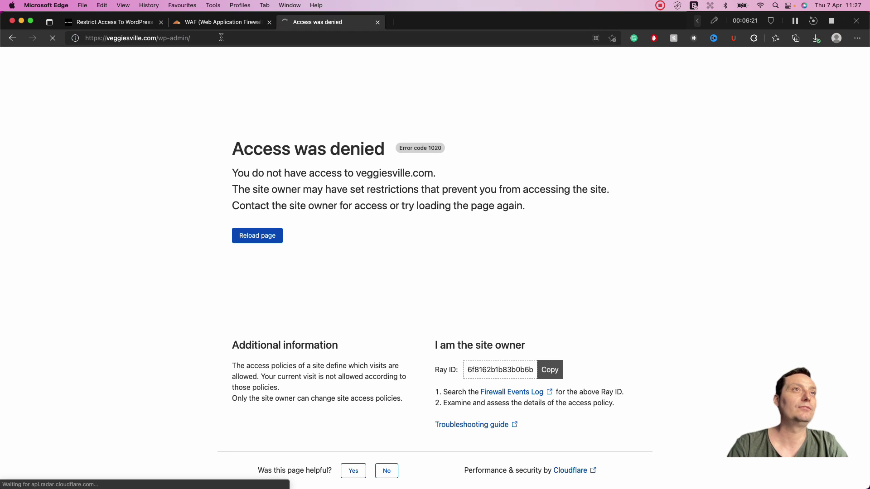
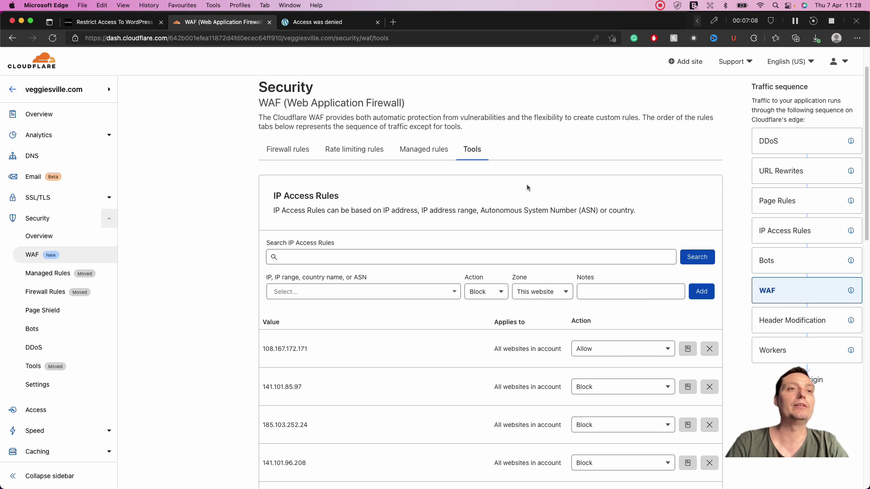
{"action": "scroll", "coordinate": [524, 164], "scroll_direction": "down", "scroll_amount": 6}
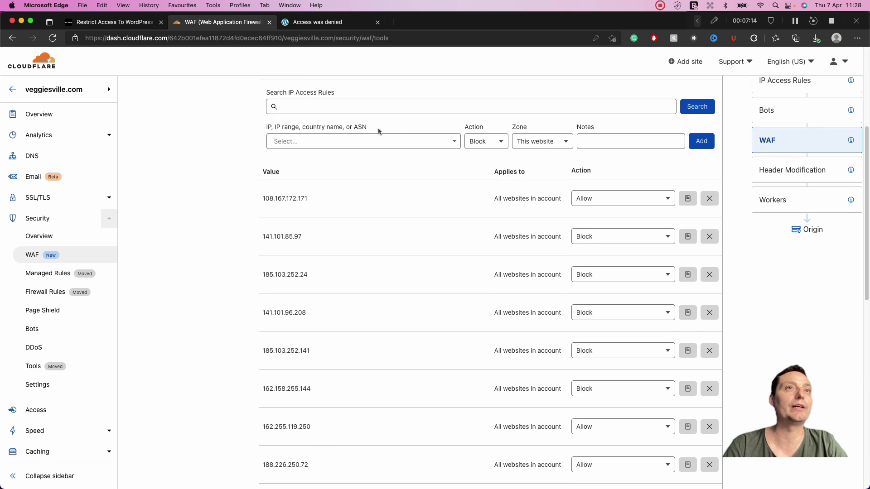
{"action": "scroll", "coordinate": [420, 140], "scroll_direction": "down", "scroll_amount": 6}
{"action": "scroll", "coordinate": [420, 147], "scroll_direction": "up", "scroll_amount": 7}
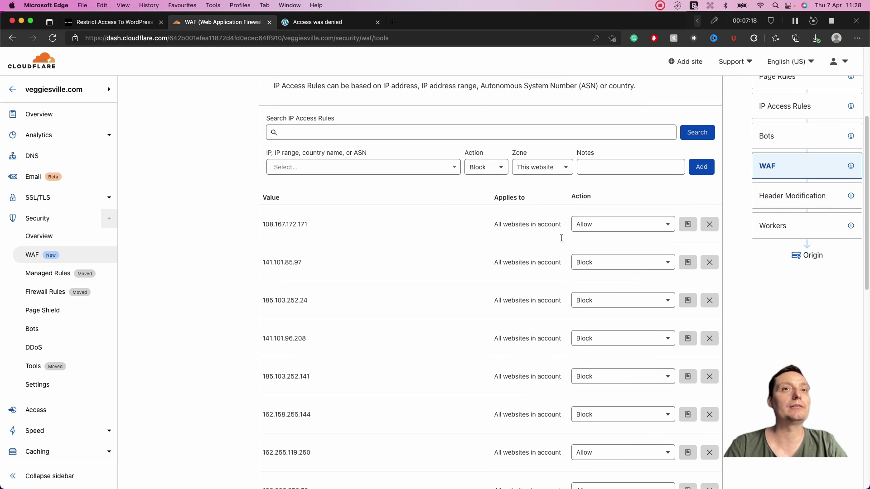
{"action": "scroll", "coordinate": [520, 262], "scroll_direction": "up", "scroll_amount": 3}
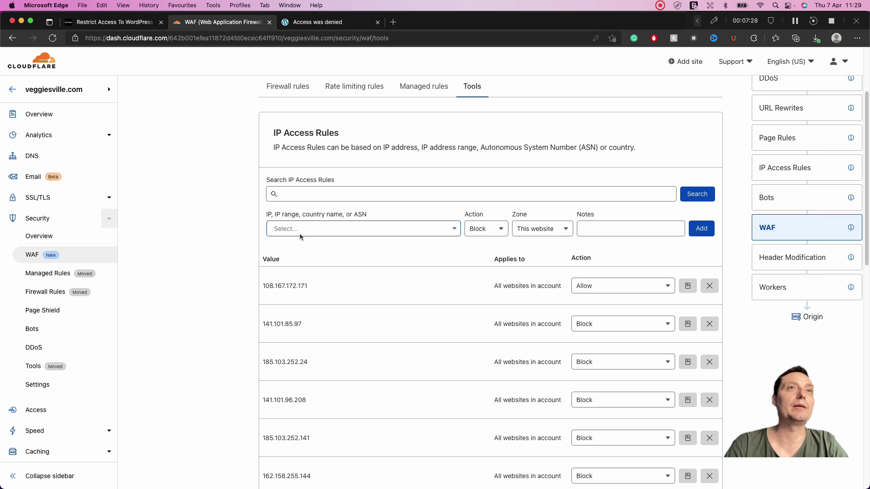
- Switch to the WP Doze article and open its showip link from the section on allowing a specific IP or country in another tab
{"action": "left_click", "coordinate": [120, 22]}
{"action": "scroll", "coordinate": [306, 235], "scroll_direction": "down", "scroll_amount": 5}
{"action": "scroll", "coordinate": [307, 235], "scroll_direction": "down", "scroll_amount": 15}
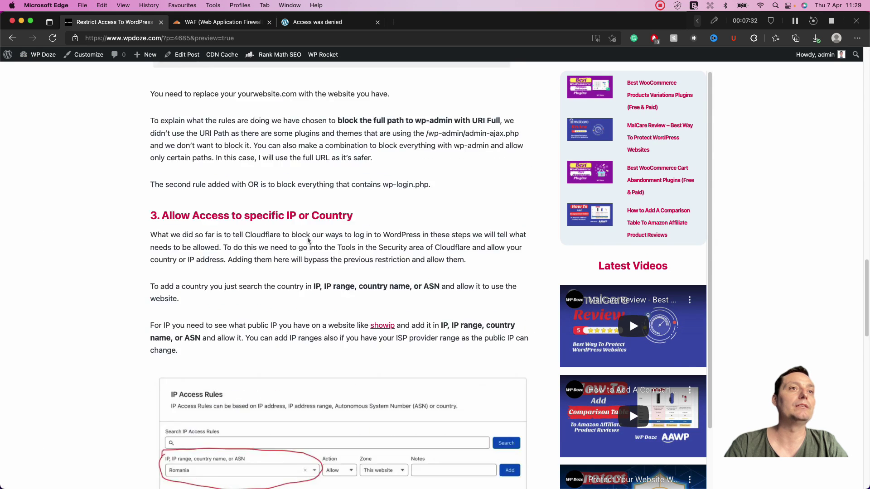
{"action": "right_click", "coordinate": [382, 220]}
{"action": "left_click", "coordinate": [429, 152]}
{"action": "key", "text": "ctrl+Tab"}
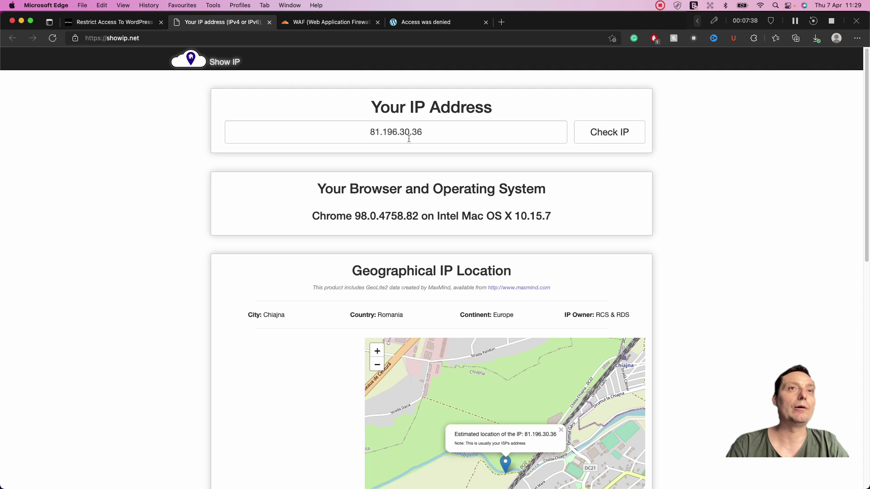
- Copy the public IP address from the Show IP page and return to the Cloudflare IP Access Rules
{"action": "double_click", "coordinate": [414, 132]}
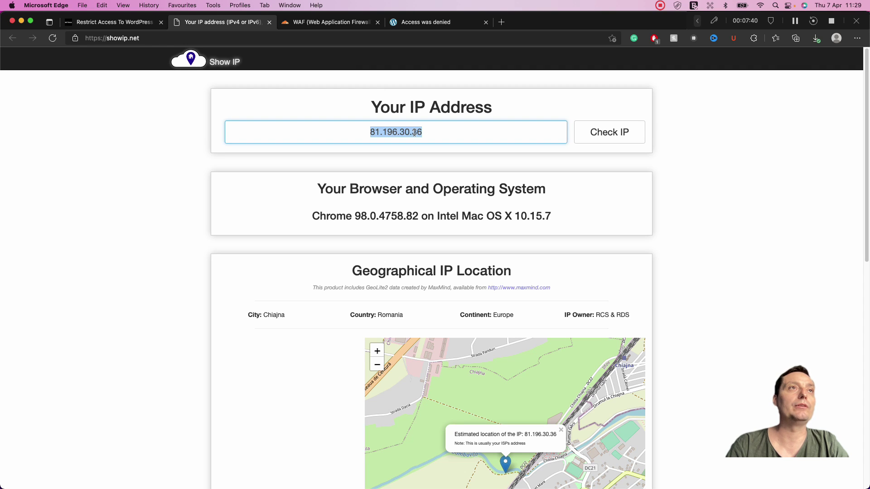
{"action": "right_click", "coordinate": [415, 133]}
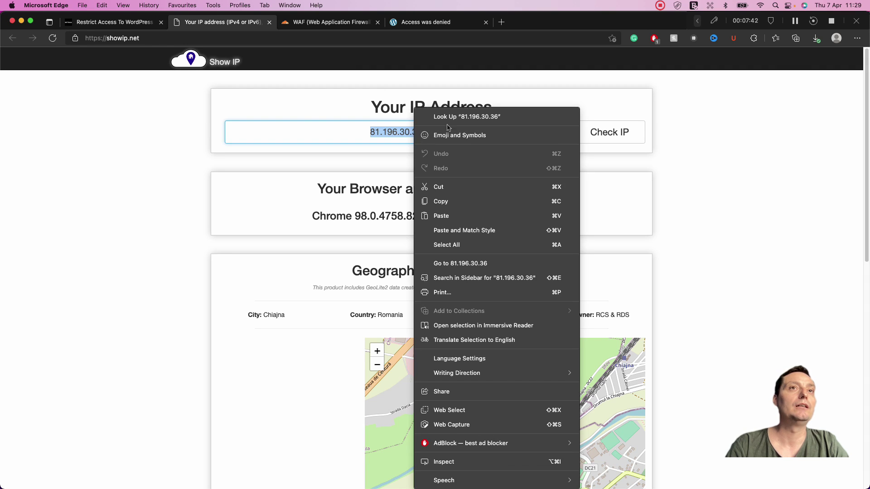
{"action": "left_click", "coordinate": [460, 198]}
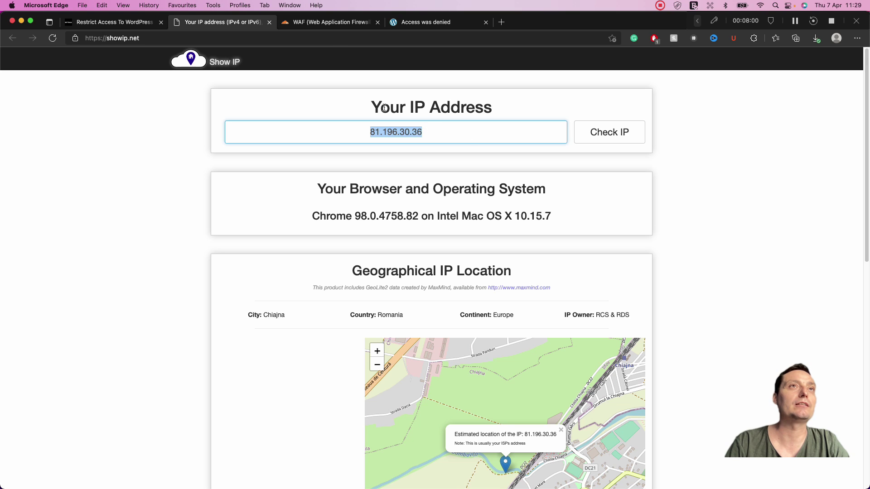
{"action": "left_click", "coordinate": [333, 22]}
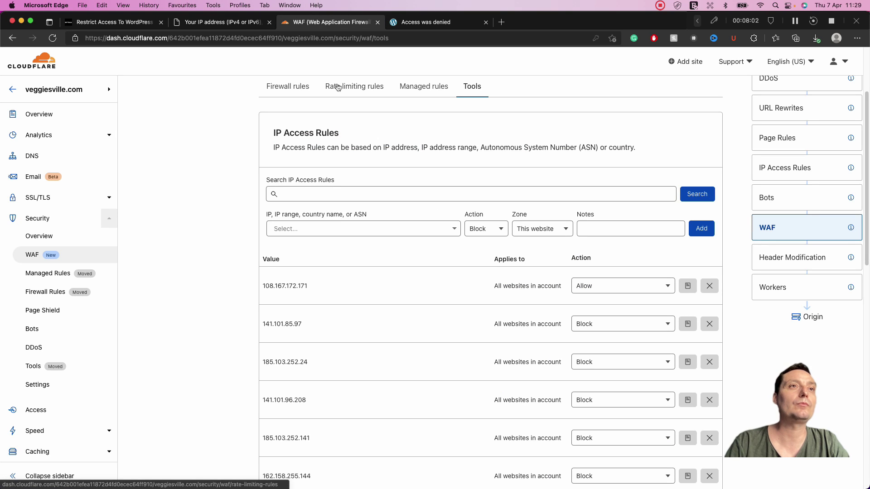
- Prepare a new IP access rule with the Allow action, the zone This website and the note "home ip"
{"action": "left_click", "coordinate": [302, 230]}
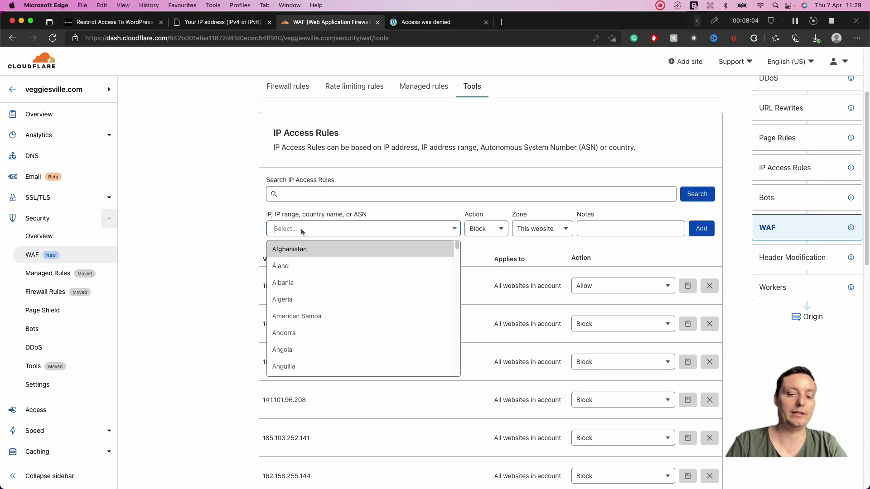
{"action": "key", "text": "super+v"}
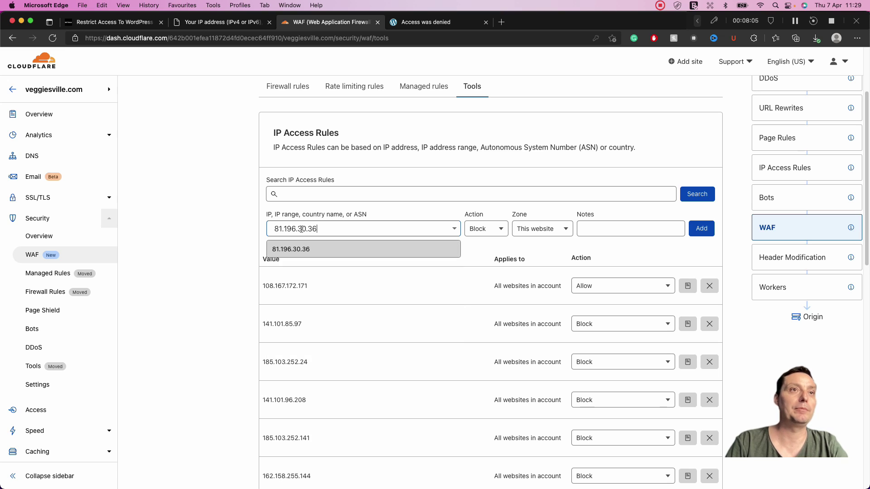
{"action": "left_click", "coordinate": [493, 229]}
{"action": "left_click", "coordinate": [488, 262]}
{"action": "left_click", "coordinate": [556, 235]}
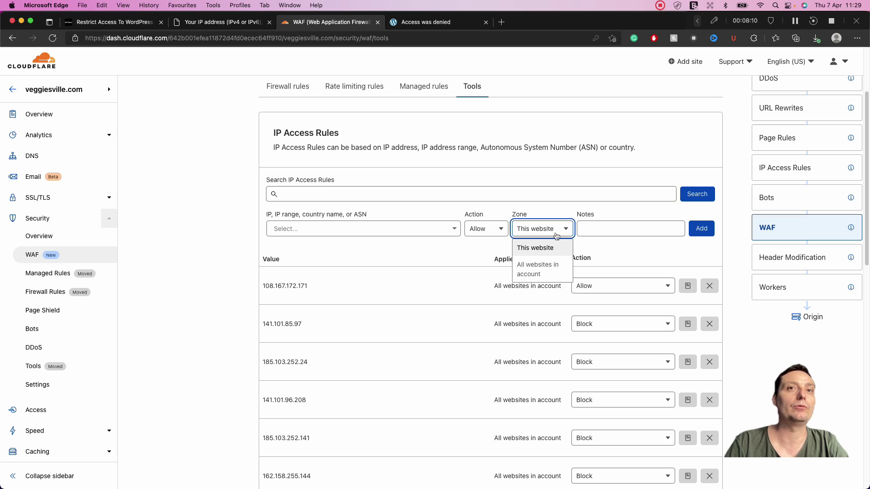
{"action": "left_click", "coordinate": [555, 231]}
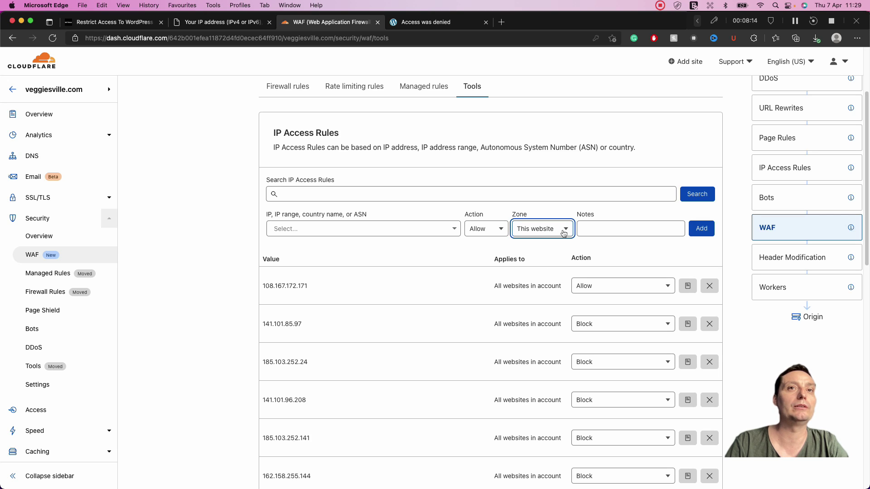
{"action": "left_click", "coordinate": [614, 229]}
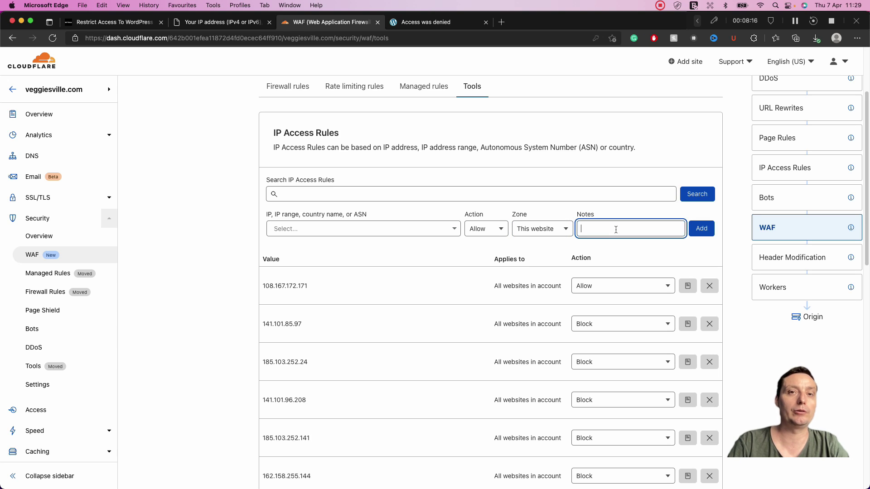
{"action": "type", "text": "home ip a"}
{"action": "key", "text": "BackSpace"}
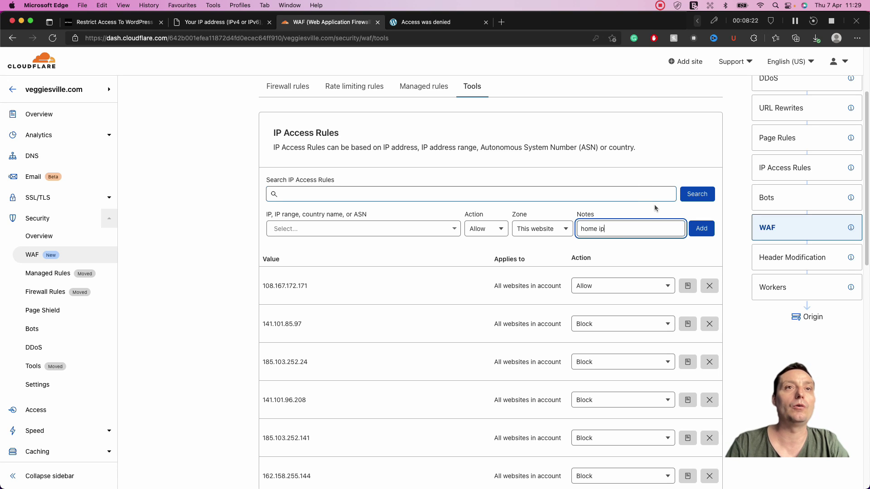
- Enter 81.196.30.36 as the rule's IP address and add the rule to the IP Access Rules
{"action": "left_click", "coordinate": [329, 232]}
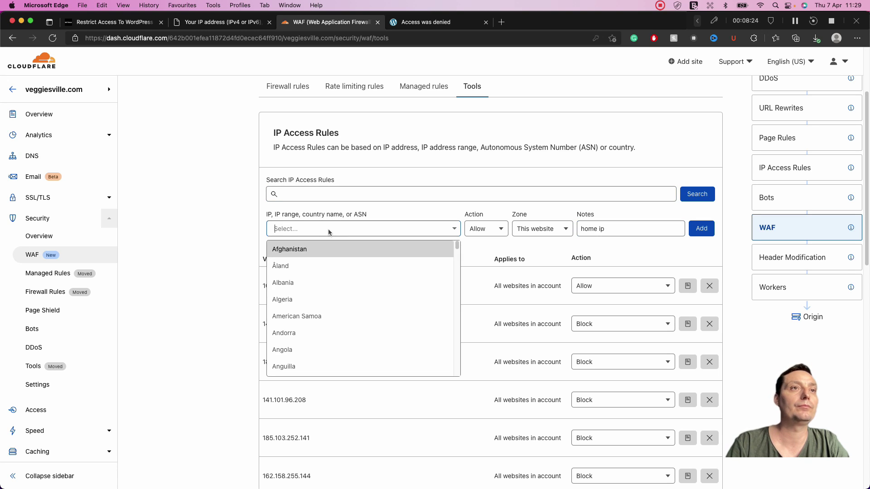
{"action": "type", "text": "87.196.33.30"}
{"action": "left_click", "coordinate": [417, 203]}
{"action": "left_click", "coordinate": [367, 228]}
{"action": "type", "text": "81.196.30.36"}
{"action": "left_click", "coordinate": [344, 249]}
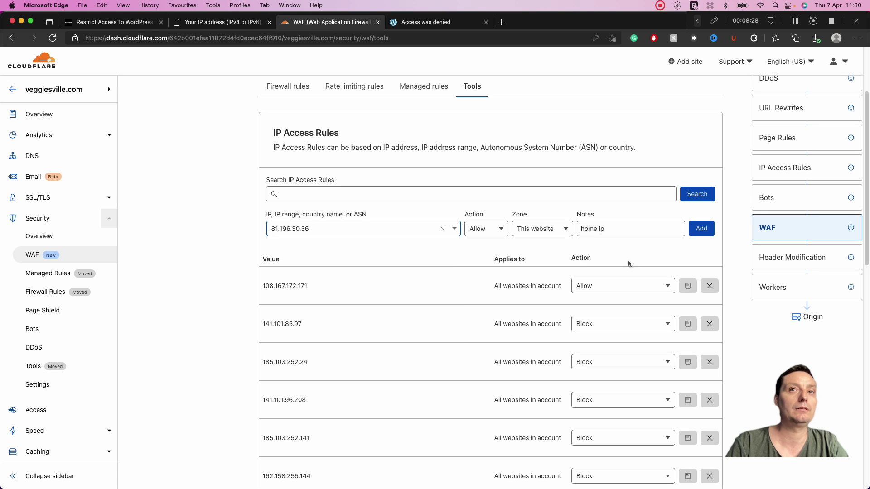
{"action": "left_click", "coordinate": [701, 233]}
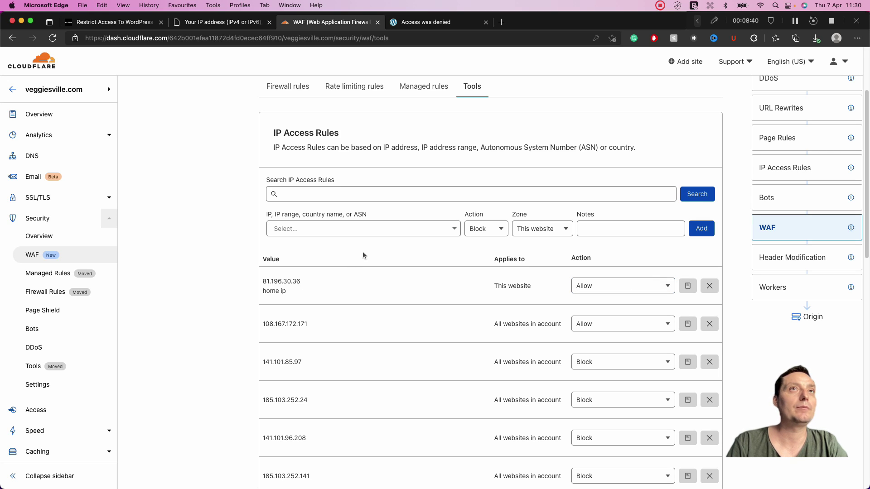
{"action": "left_click", "coordinate": [447, 27]}
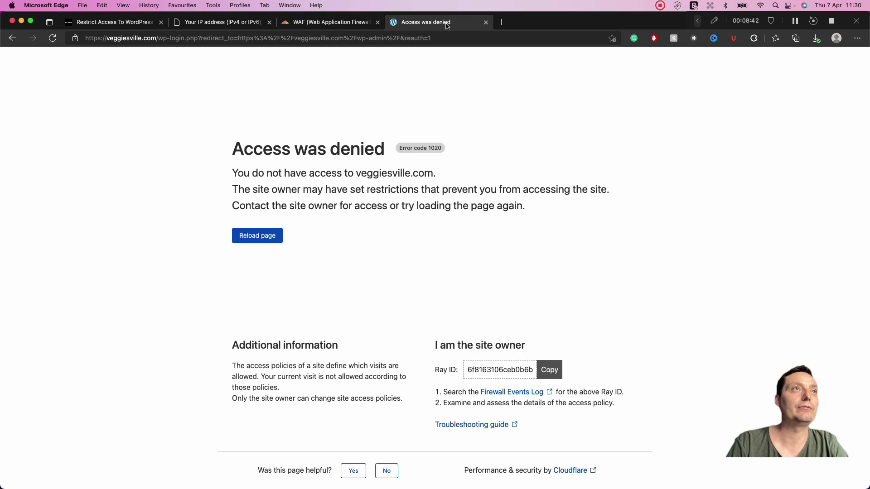
{"action": "left_click", "coordinate": [210, 40]}
{"action": "left_click_drag", "start_coordinate": [199, 39], "coordinate": [457, 38]}
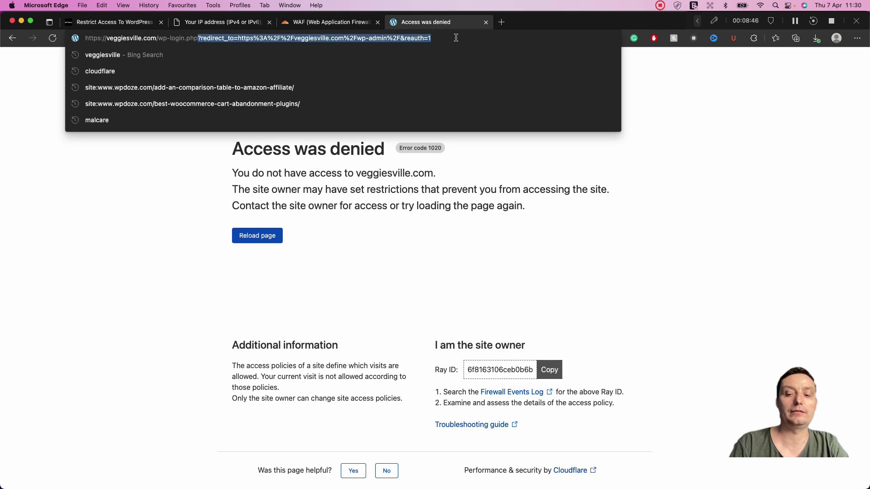
{"action": "key", "text": "BackSpace"}
{"action": "key", "text": "Return"}
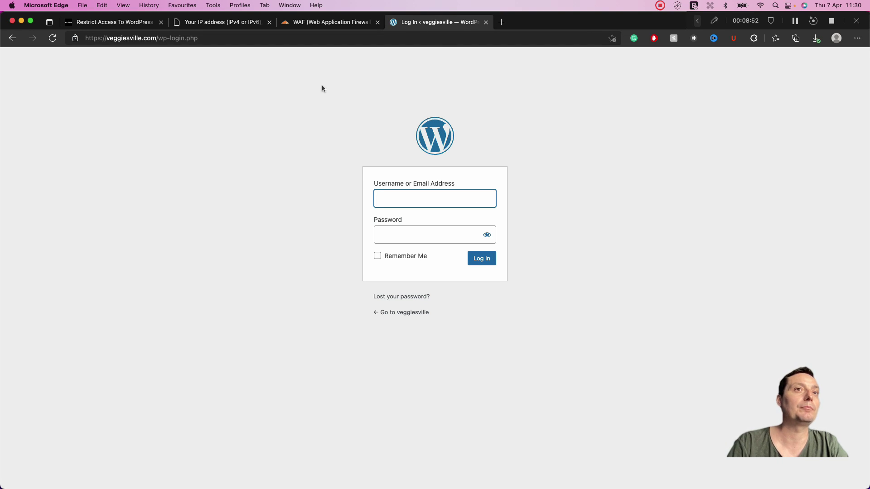
{"action": "left_click", "coordinate": [170, 40]}
{"action": "left_click", "coordinate": [171, 41]}
{"action": "left_click_drag", "start_coordinate": [170, 40], "coordinate": [231, 38]}
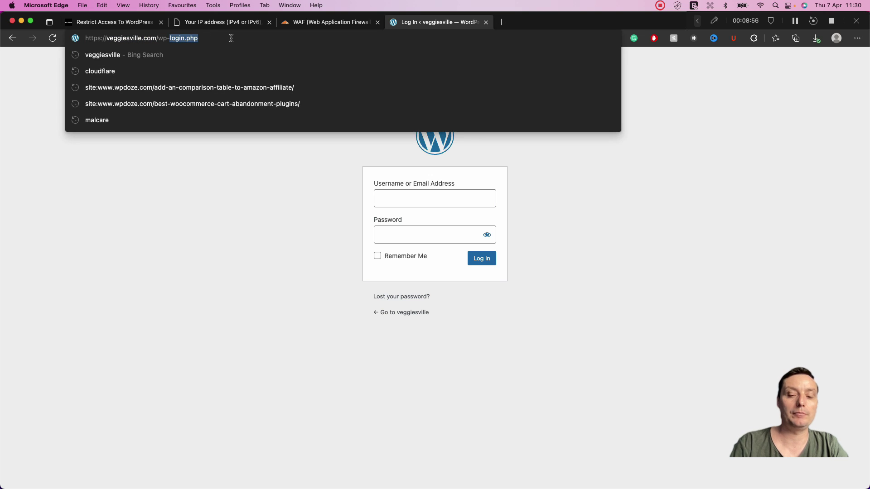
{"action": "type", "text": "admin"}
{"action": "key", "text": "Return"}
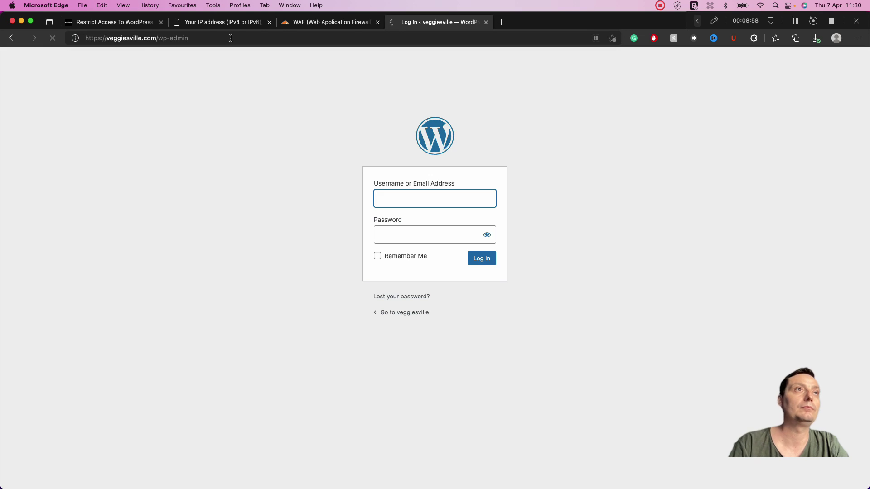
{"action": "left_click", "coordinate": [313, 23]}
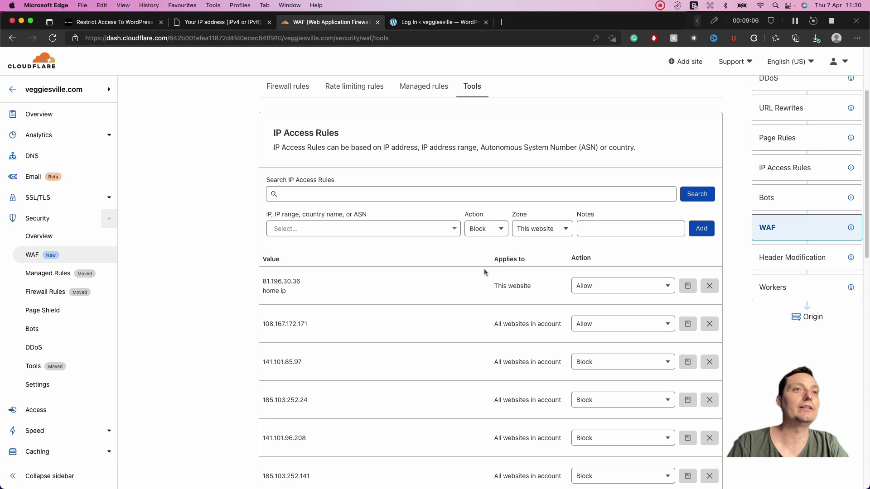
{"action": "left_click", "coordinate": [710, 287]}
{"action": "left_click", "coordinate": [506, 289]}
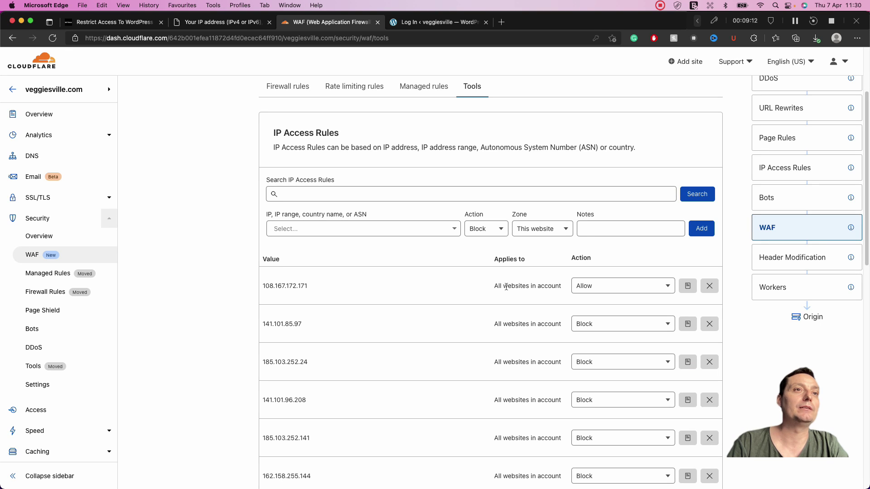
- Select Romania as the country for a new IP access rule
{"action": "left_click", "coordinate": [319, 227]}
{"action": "type", "text": "roma"}
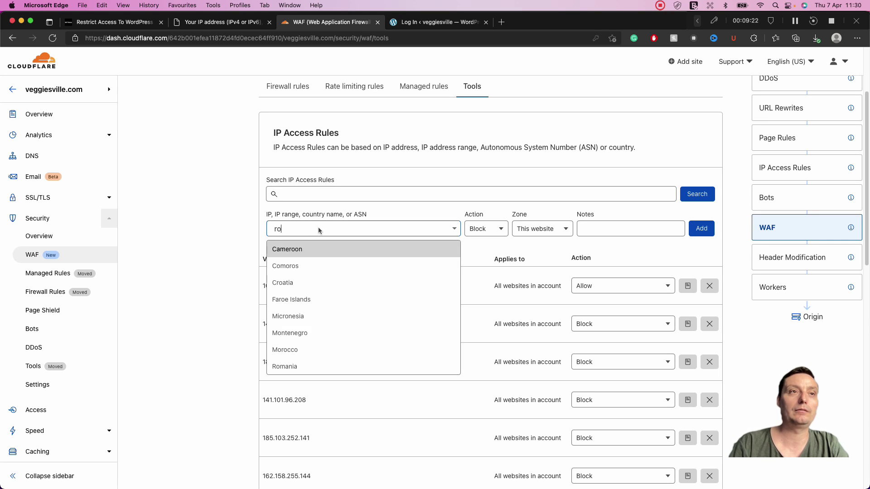
{"action": "left_click", "coordinate": [319, 249]}
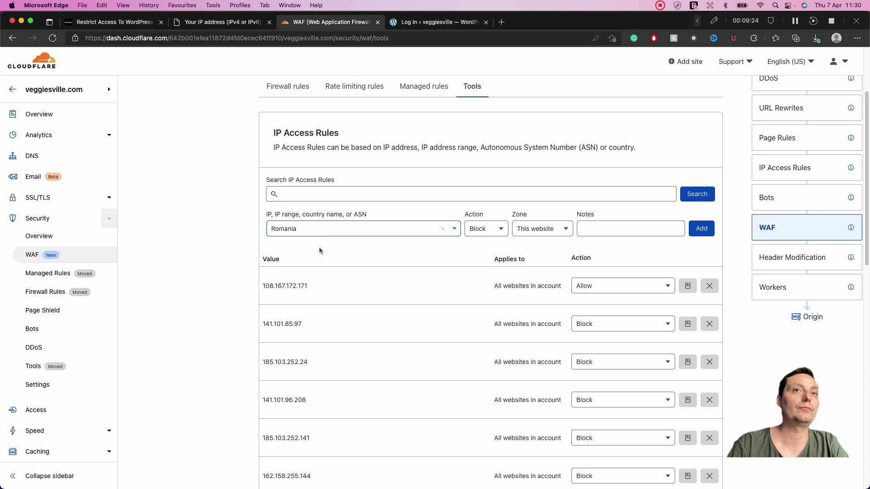
- Set the Romania rule's action to Allow for this website and add the rule
{"action": "left_click", "coordinate": [488, 233]}
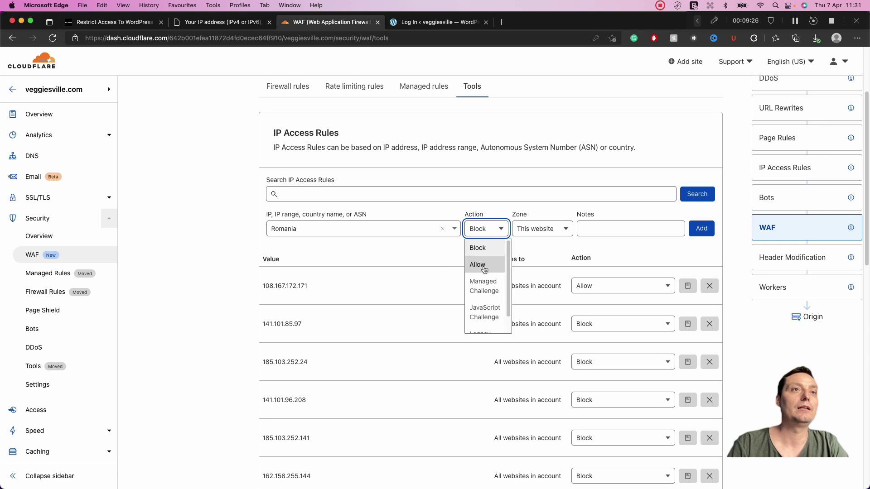
{"action": "key", "text": "Escape"}
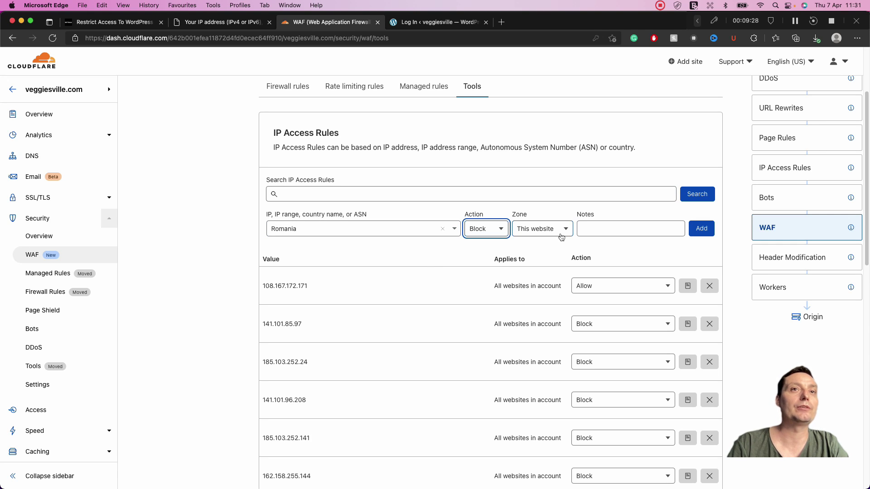
{"action": "left_click", "coordinate": [709, 234]}
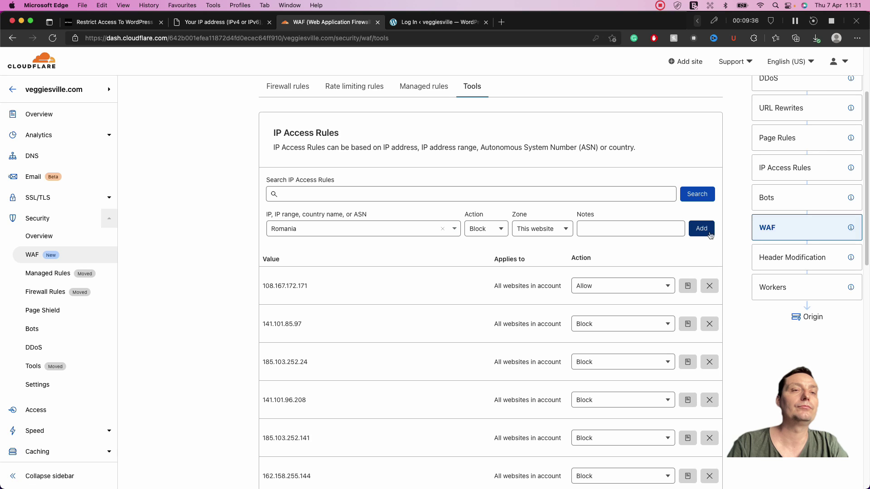
{"action": "left_click", "coordinate": [485, 229]}
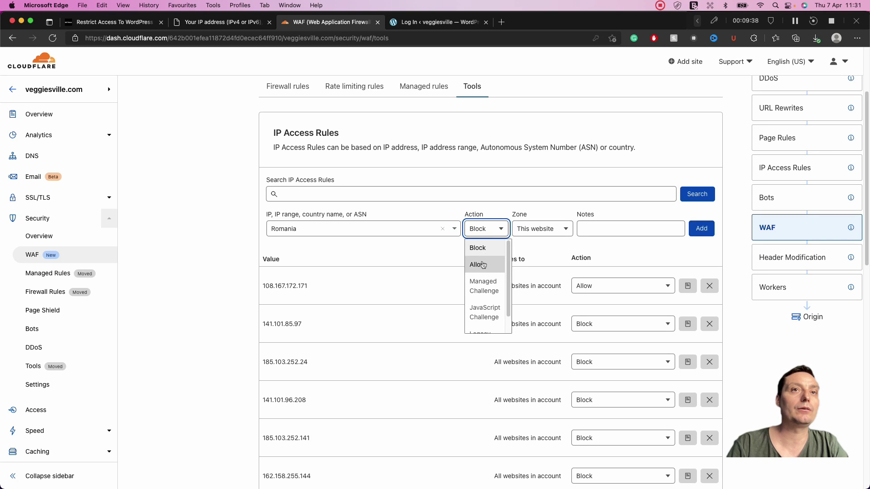
{"action": "key", "text": "Escape"}
{"action": "left_click", "coordinate": [488, 231]}
{"action": "key", "text": "Escape"}
{"action": "left_click", "coordinate": [546, 228]}
{"action": "left_click", "coordinate": [488, 229]}
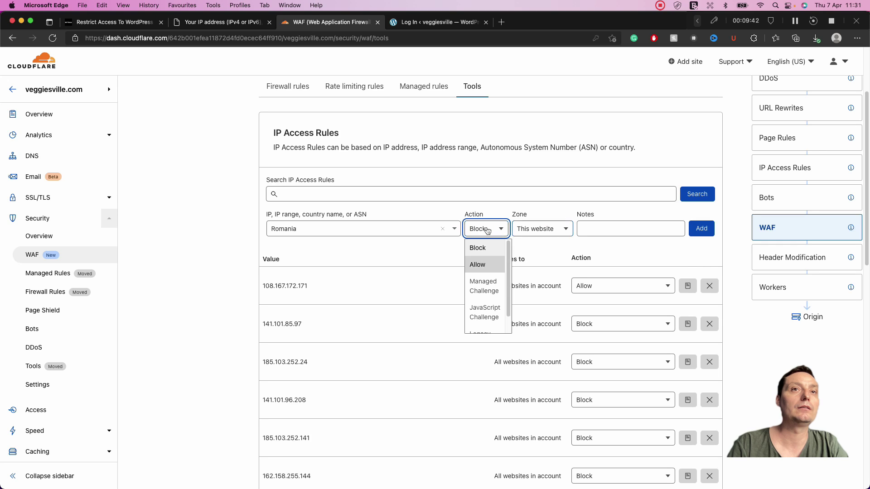
{"action": "left_click", "coordinate": [482, 286]}
{"action": "left_click", "coordinate": [493, 231]}
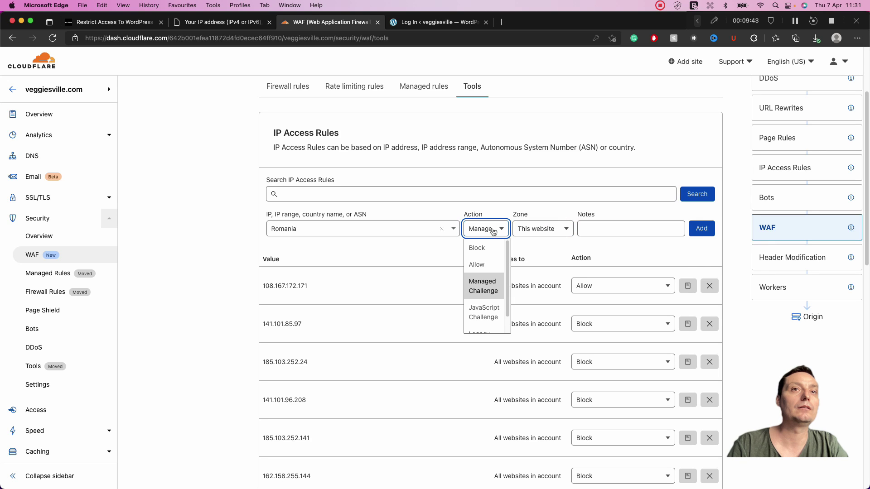
{"action": "left_click", "coordinate": [483, 264]}
{"action": "left_click", "coordinate": [706, 231]}
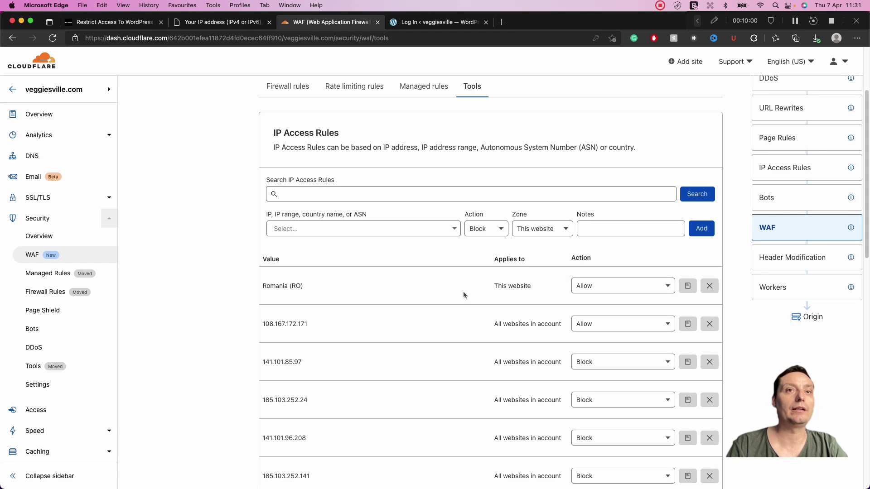
{"action": "left_click", "coordinate": [422, 23]}
{"action": "left_click", "coordinate": [208, 39]}
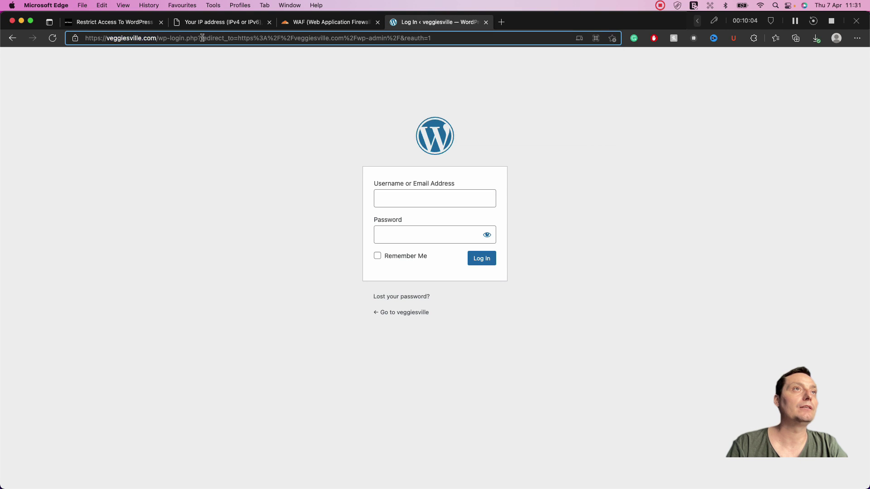
{"action": "left_click_drag", "start_coordinate": [198, 38], "coordinate": [509, 44]}
{"action": "key", "text": "BackSpace"}
{"action": "key", "text": "Return"}
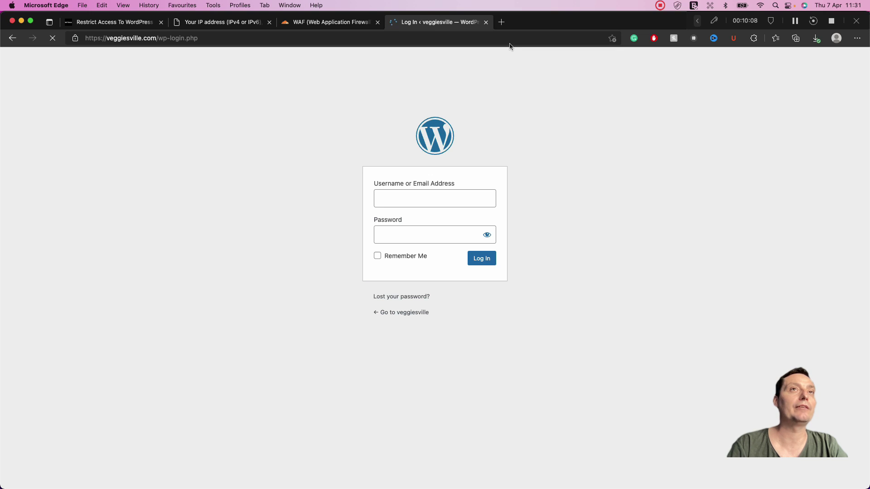
{"action": "left_click", "coordinate": [245, 39]}
{"action": "left_click", "coordinate": [173, 40]}
{"action": "left_click_drag", "start_coordinate": [170, 40], "coordinate": [233, 40]}
{"action": "type", "text": "adm"}
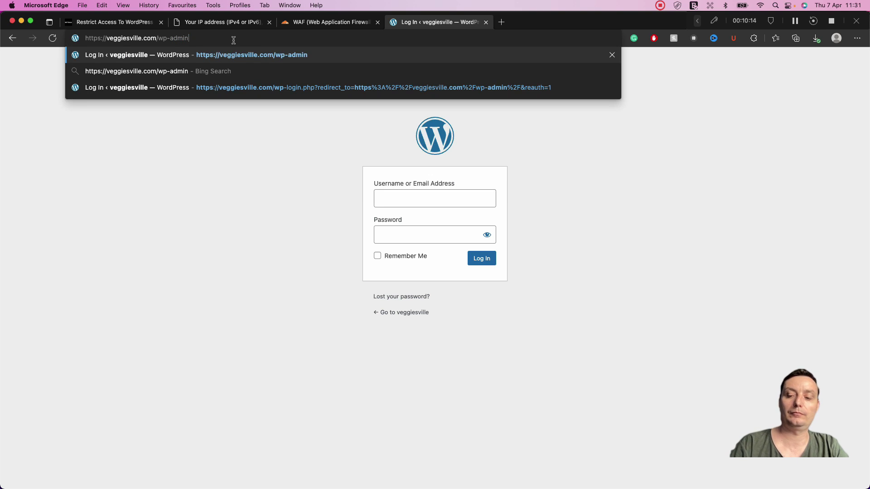
{"action": "key", "text": "Return"}
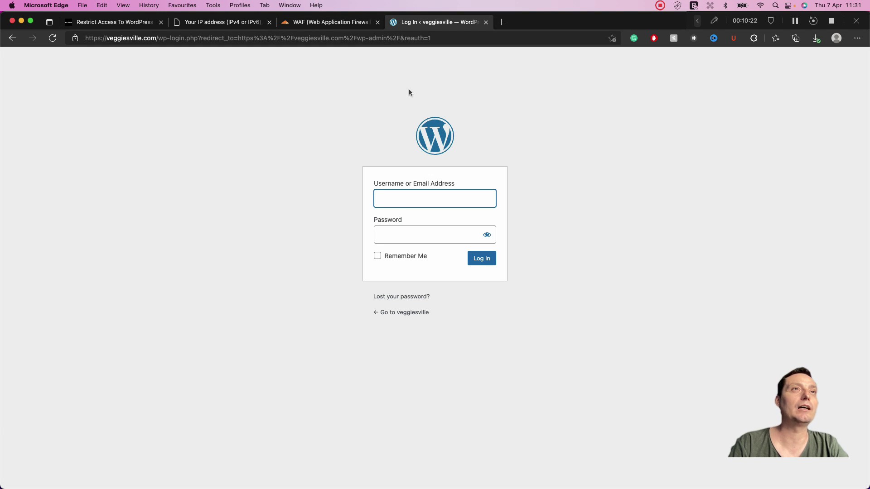
- Return to the Cloudflare IP Access Rules and delete the Romania allow rule
{"action": "left_click", "coordinate": [328, 25]}
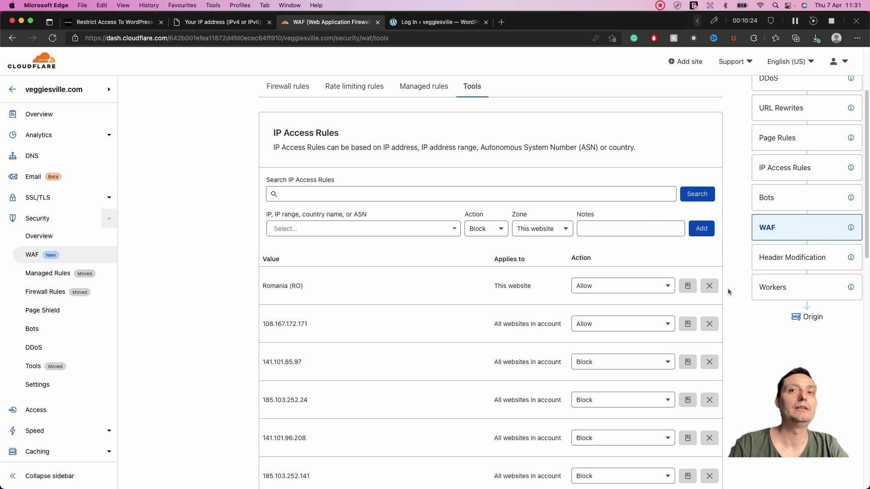
{"action": "left_click", "coordinate": [709, 286]}
{"action": "left_click", "coordinate": [511, 291]}
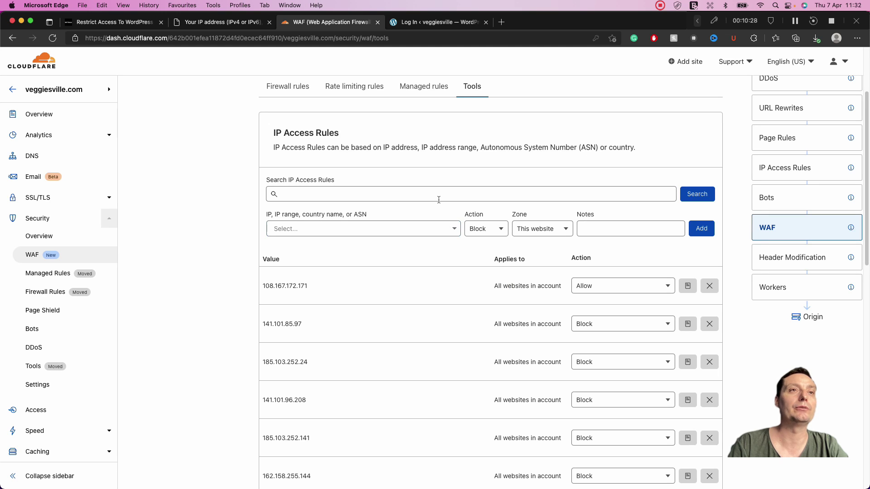
{"action": "scroll", "coordinate": [441, 208], "scroll_direction": "up", "scroll_amount": 3}
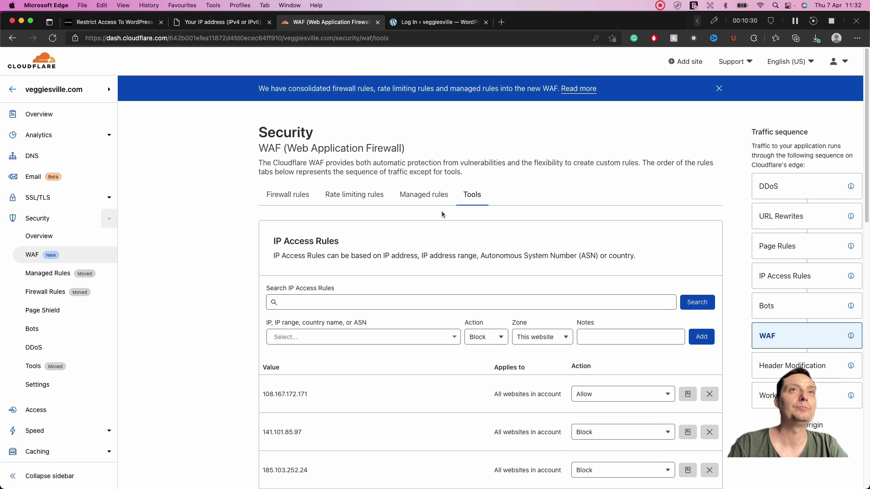
{"action": "left_click", "coordinate": [438, 23]}
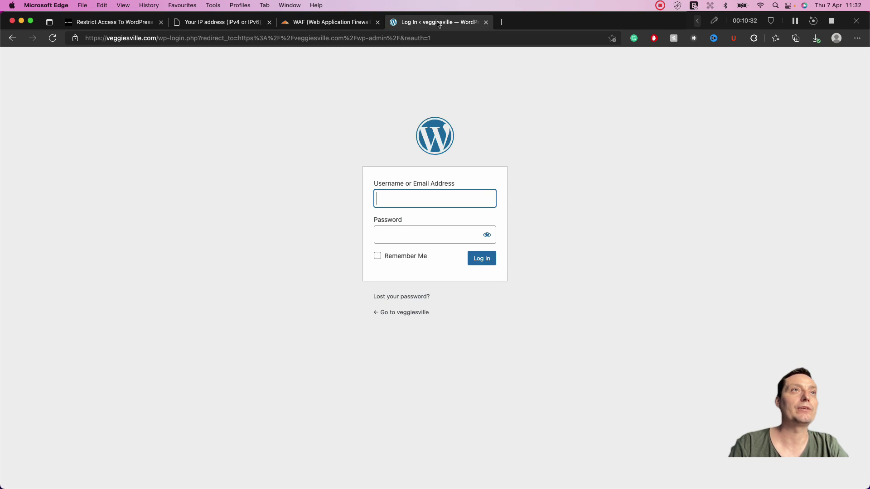
{"action": "left_click", "coordinate": [204, 38]}
{"action": "left_click", "coordinate": [200, 38]}
{"action": "left_click_drag", "start_coordinate": [198, 38], "coordinate": [452, 36]}
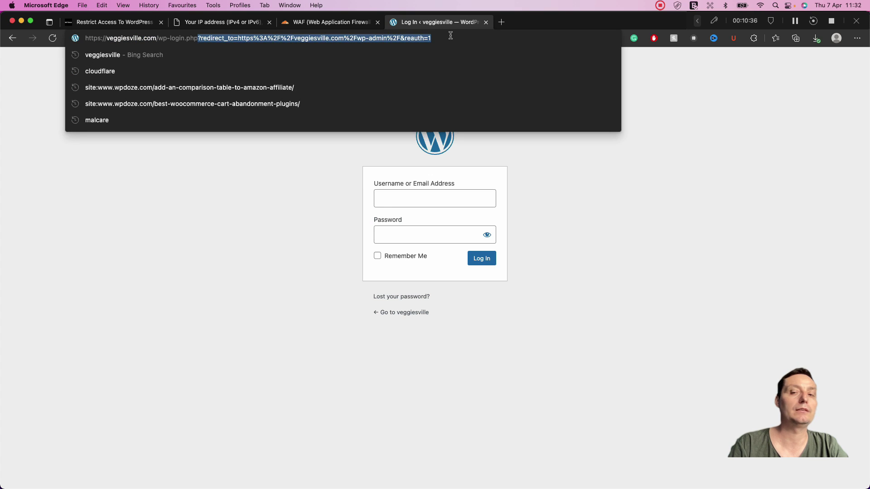
{"action": "key", "text": "BackSpace"}
{"action": "key", "text": "Return"}
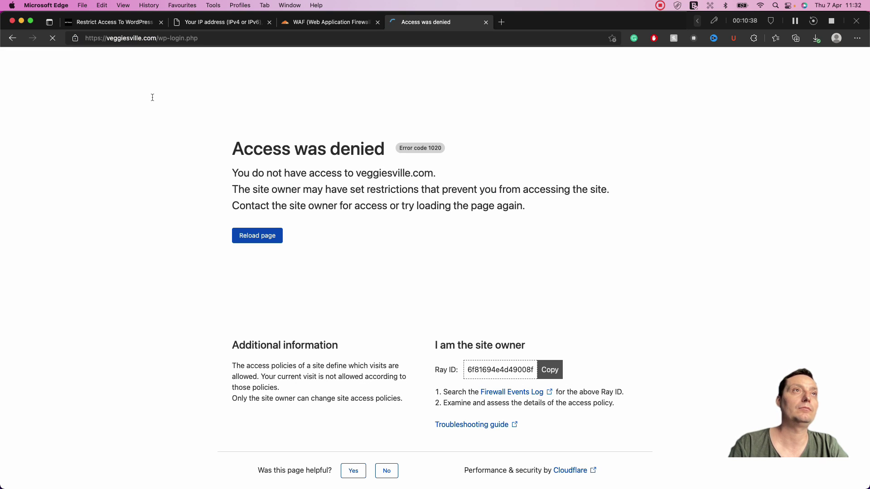